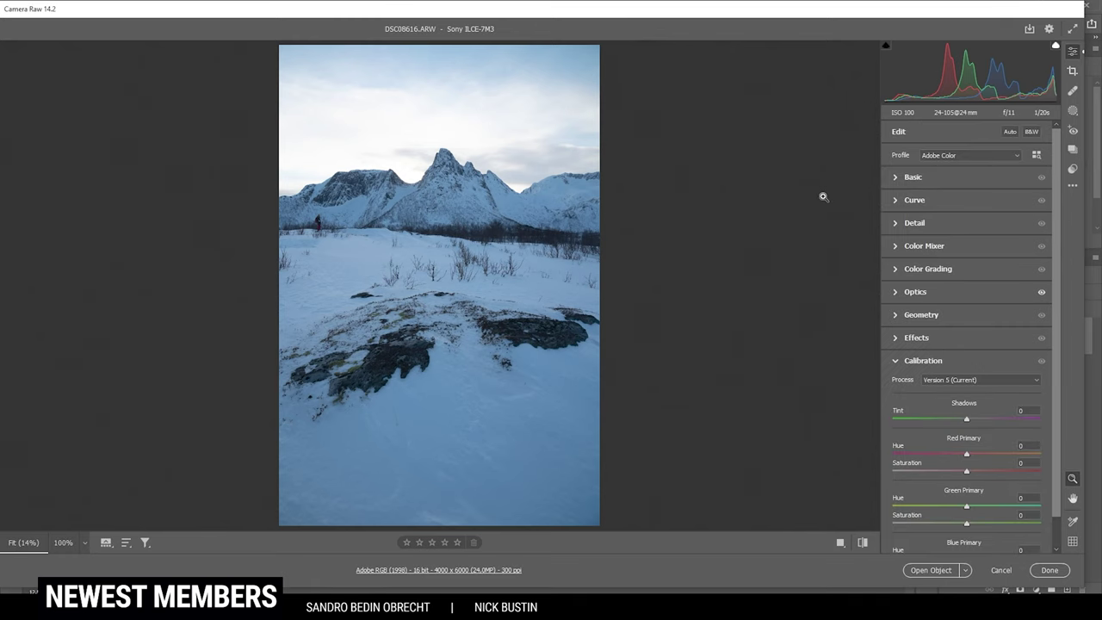
Apply the Adobe Landscape profile and warm the Temperature to 7350
{"action": "left_click", "coordinate": [939, 156]}
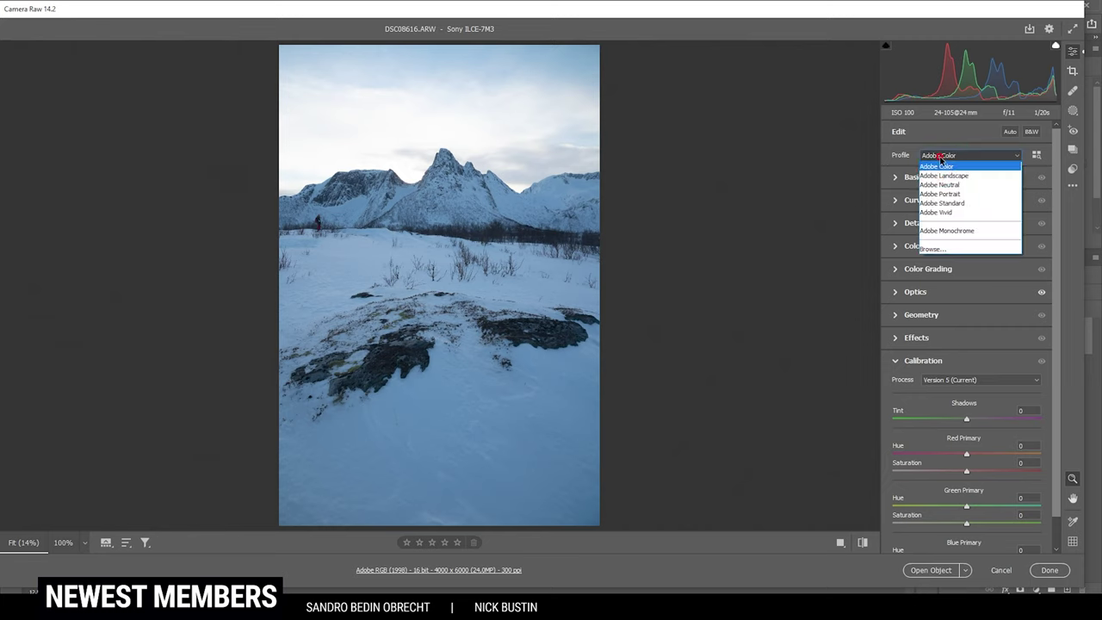
{"action": "left_click", "coordinate": [943, 172]}
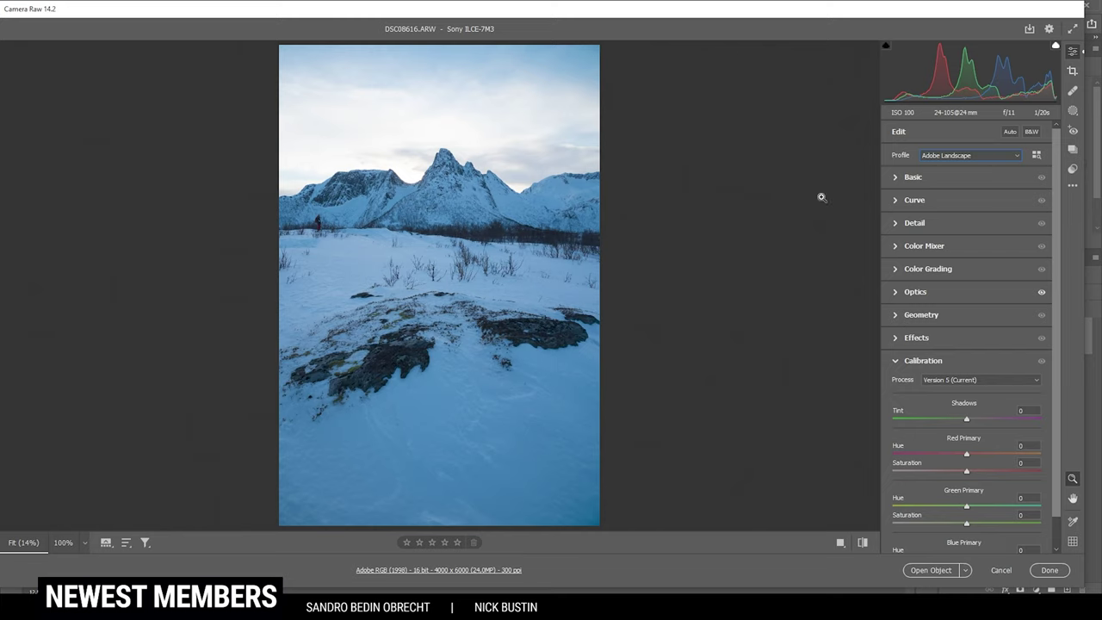
{"action": "left_click", "coordinate": [896, 178]}
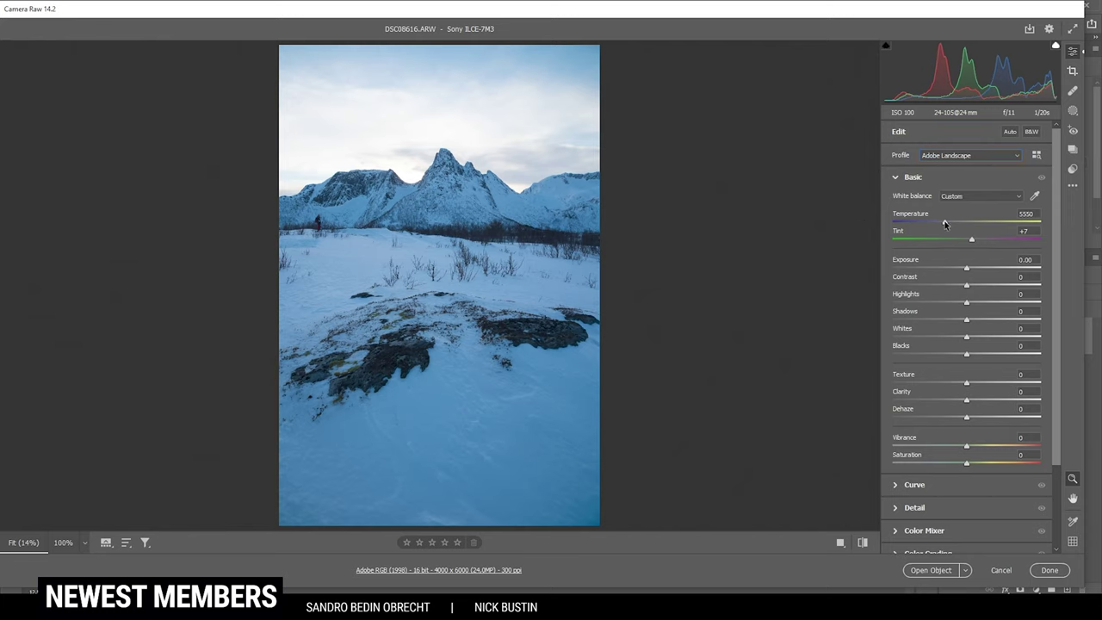
{"action": "left_click_drag", "start_coordinate": [943, 221], "coordinate": [970, 224]}
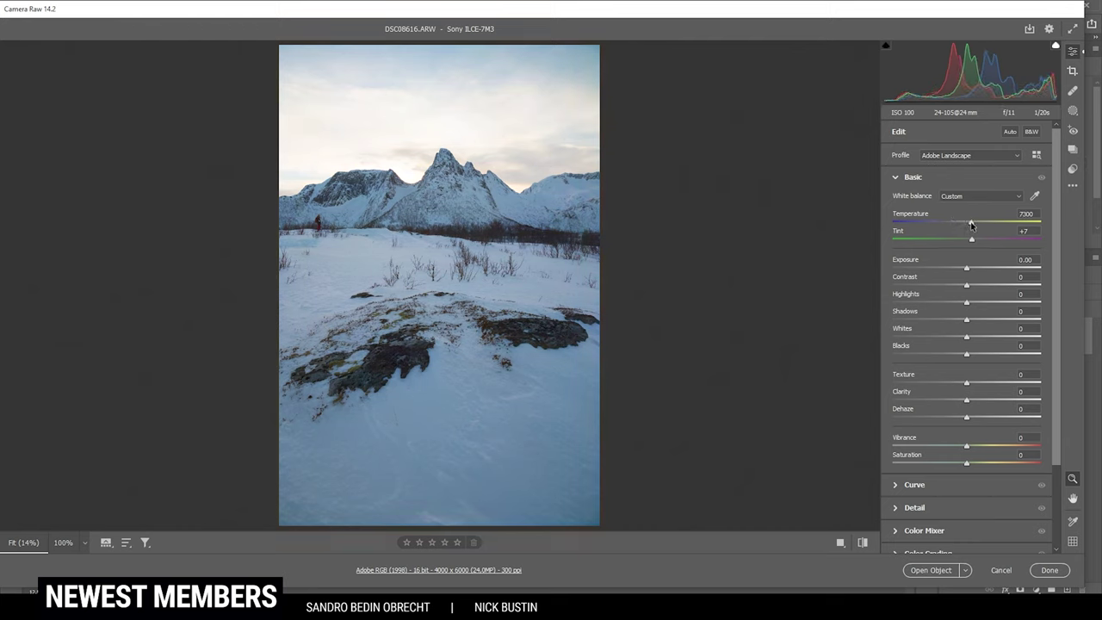
{"action": "left_click_drag", "start_coordinate": [971, 225], "coordinate": [970, 225]}
Lower Exposure to -0.30, Highlights to -34 and Shadows to -7, with Blacks at +9
{"action": "left_click_drag", "start_coordinate": [964, 268], "coordinate": [961, 271]}
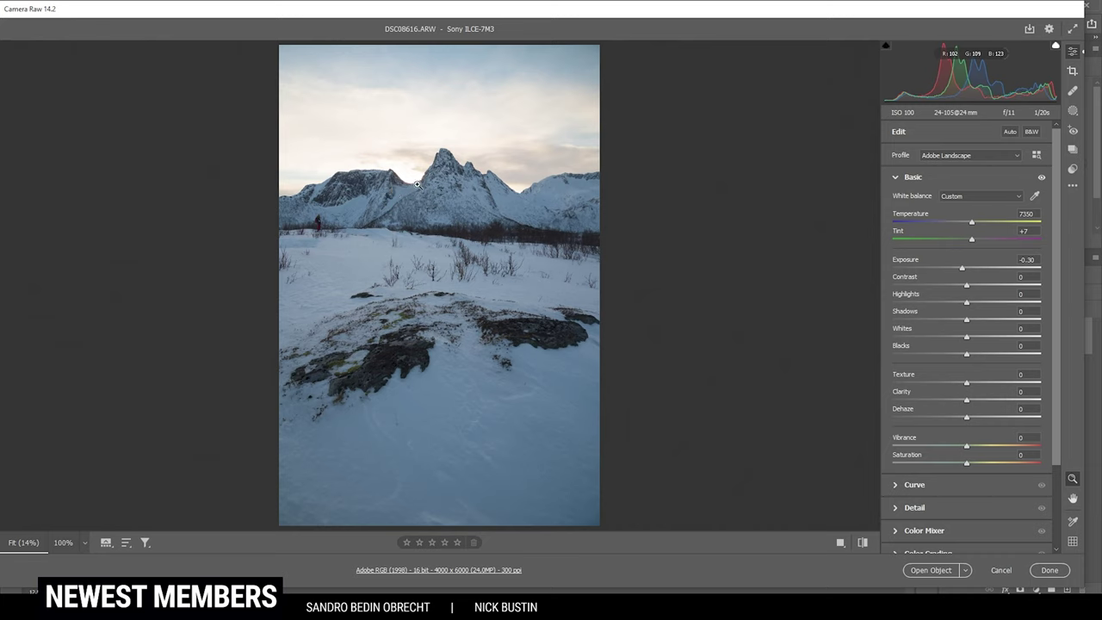
{"action": "left_click_drag", "start_coordinate": [964, 303], "coordinate": [941, 306]}
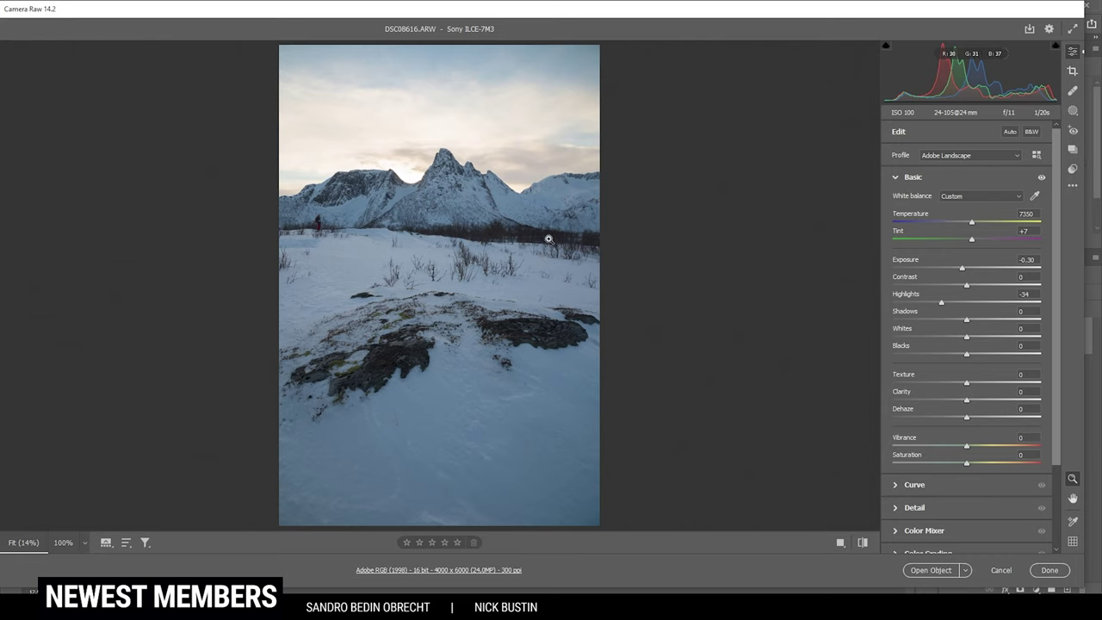
{"action": "left_click_drag", "start_coordinate": [967, 320], "coordinate": [974, 354]}
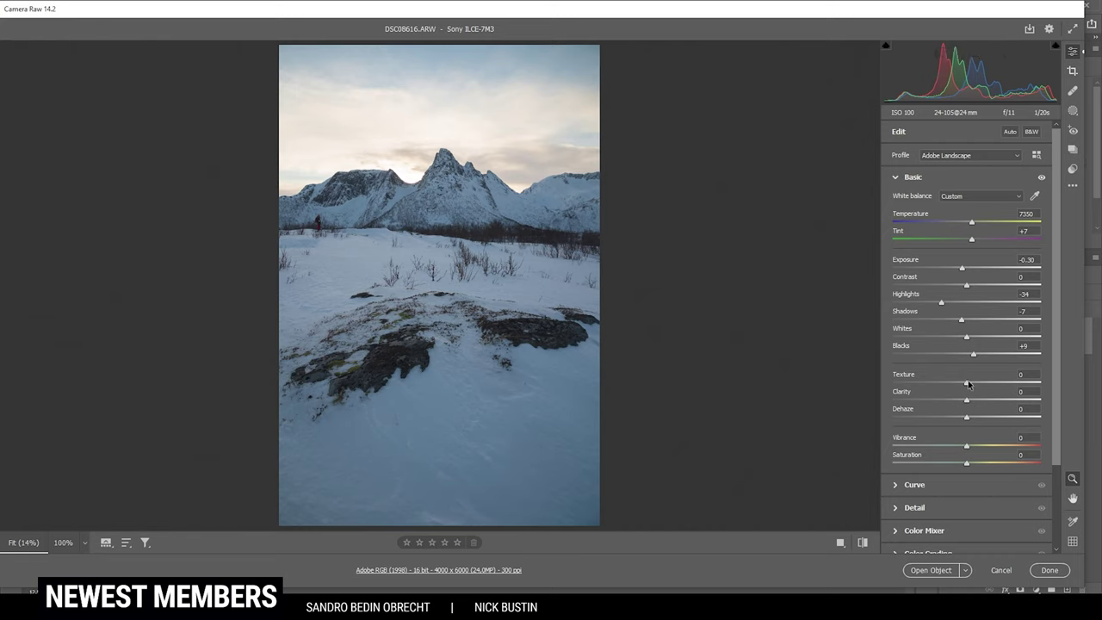
Set Texture +5, Clarity +10 and Vibrance +23 in the Basic panel
{"action": "left_click_drag", "start_coordinate": [967, 384], "coordinate": [976, 402]}
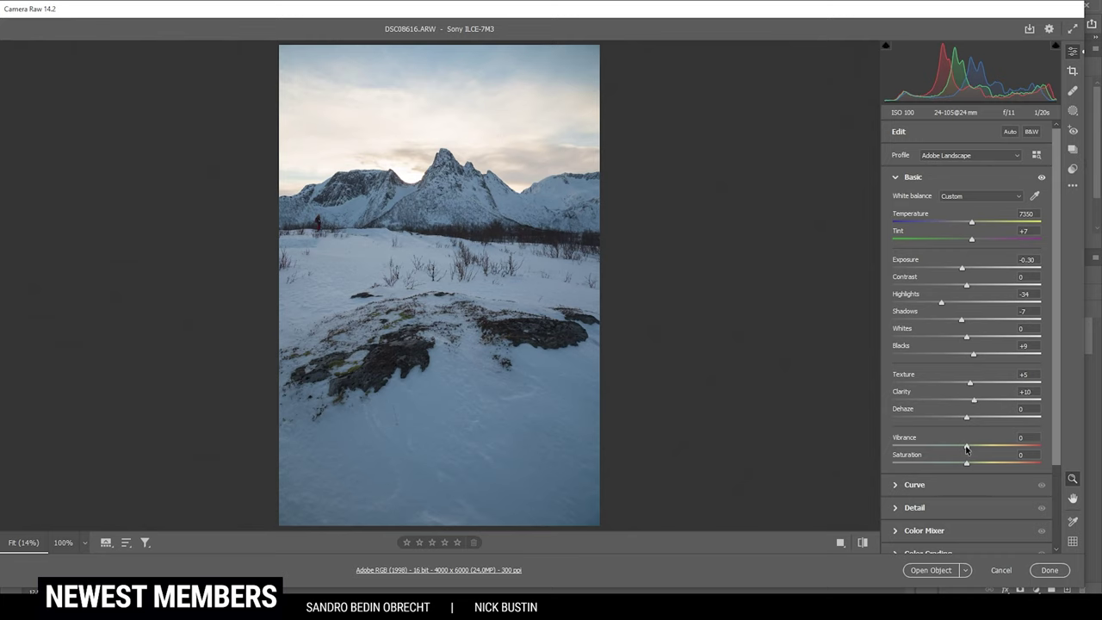
{"action": "left_click_drag", "start_coordinate": [966, 448], "coordinate": [983, 449]}
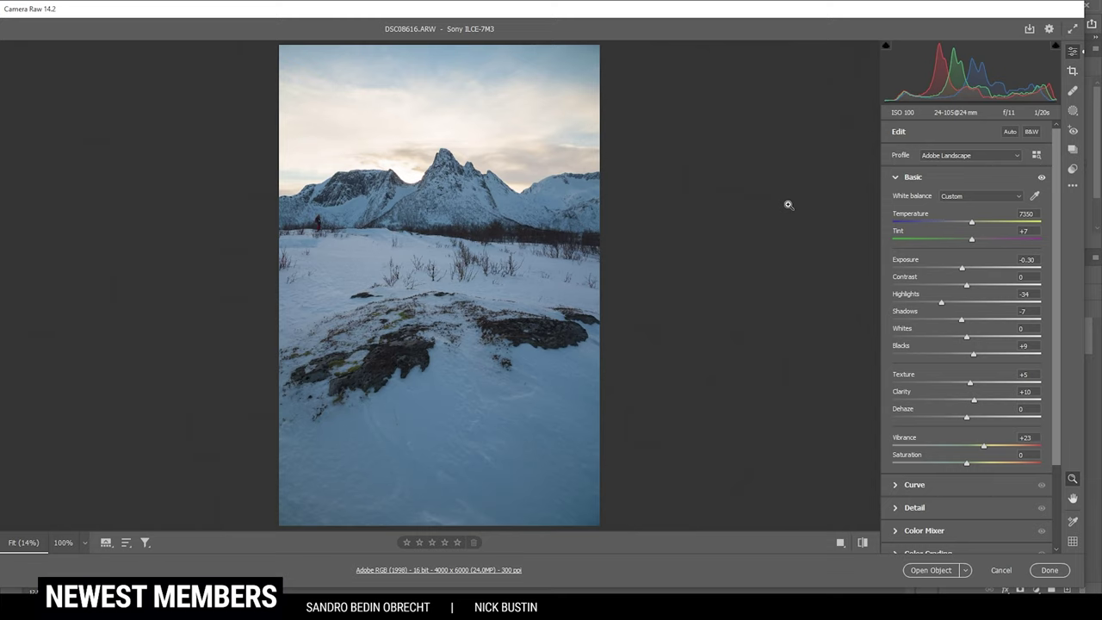
Add a linear gradient from the sky's top to the peak with Exposure -1.25 and Clarity +34
{"action": "left_click", "coordinate": [1072, 111]}
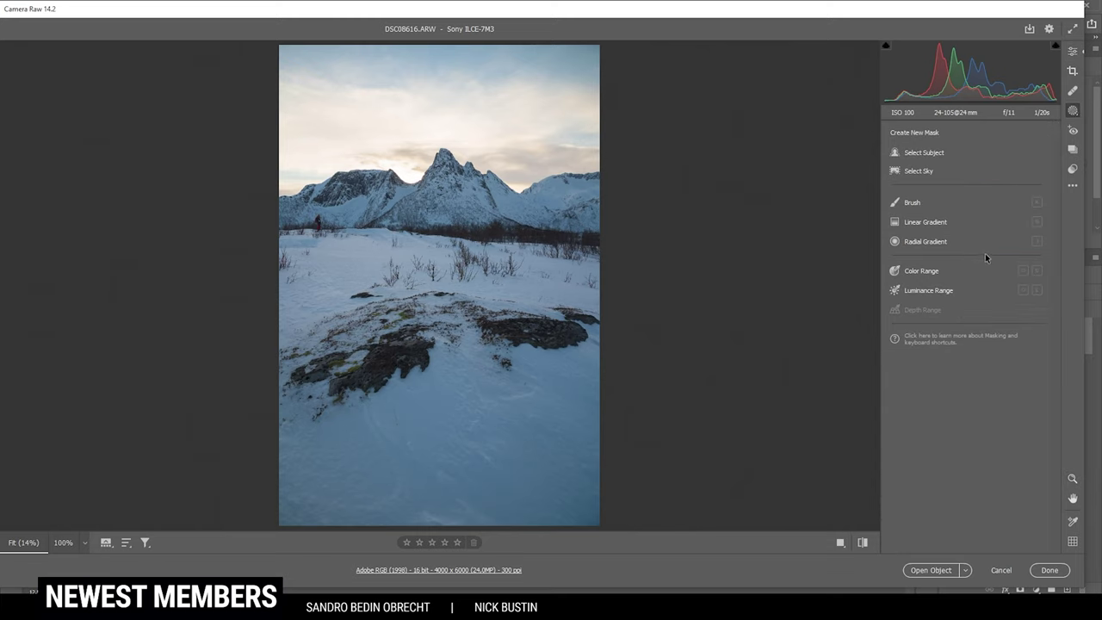
{"action": "left_click", "coordinate": [923, 225]}
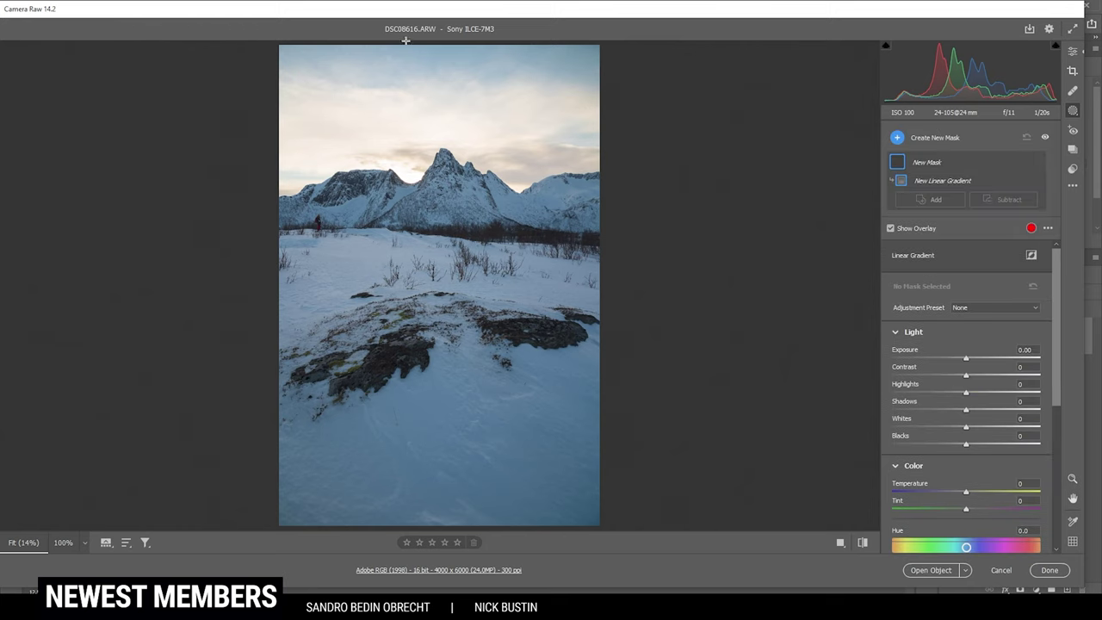
{"action": "left_click_drag", "start_coordinate": [448, 46], "coordinate": [458, 162]}
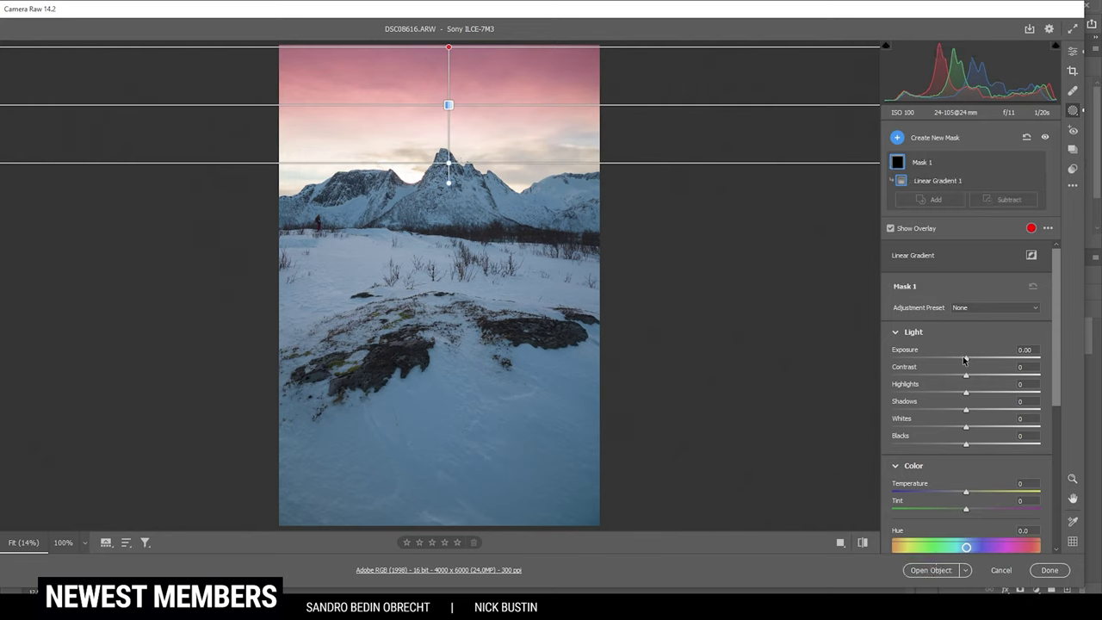
{"action": "left_click_drag", "start_coordinate": [965, 358], "coordinate": [940, 358]}
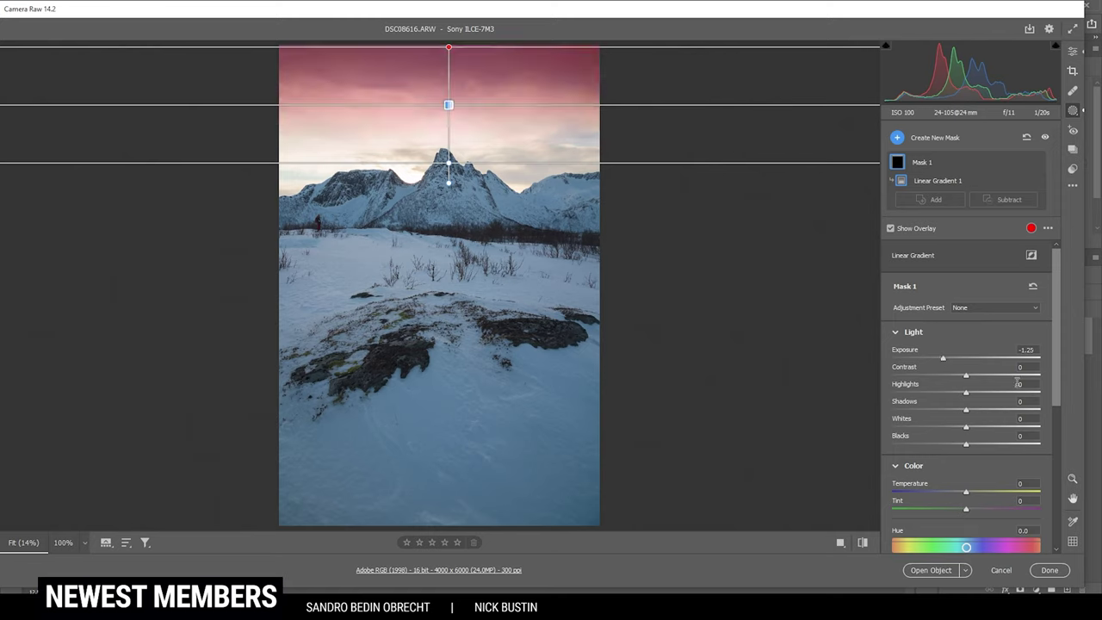
{"action": "scroll", "coordinate": [980, 437], "scroll_direction": "down", "scroll_amount": 4}
{"action": "scroll", "coordinate": [981, 437], "scroll_direction": "down", "scroll_amount": 2}
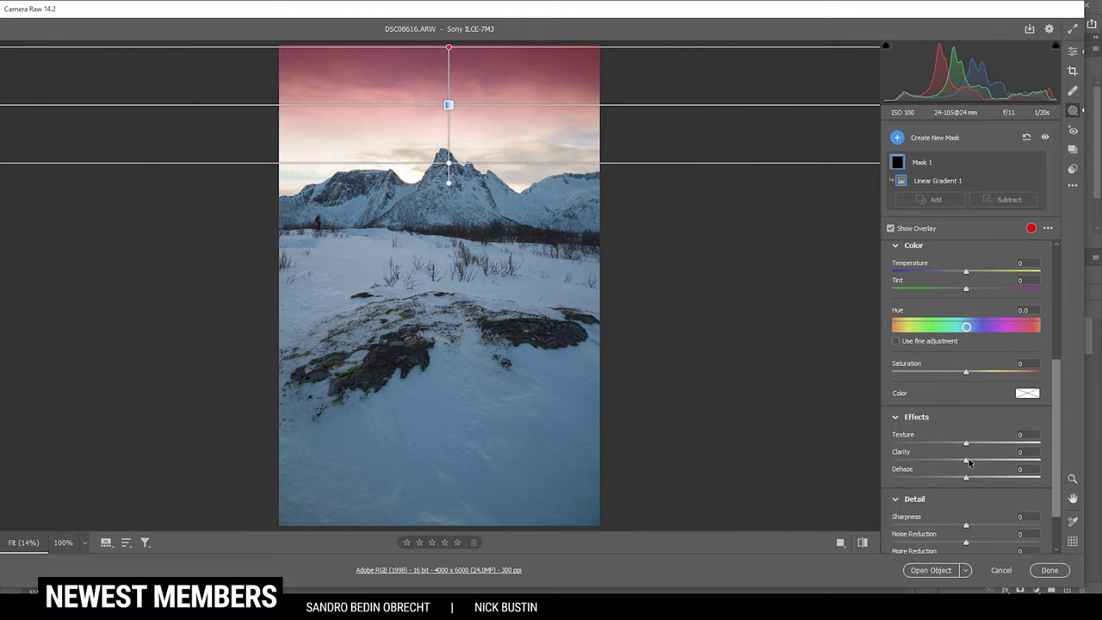
{"action": "left_click_drag", "start_coordinate": [967, 461], "coordinate": [987, 461]}
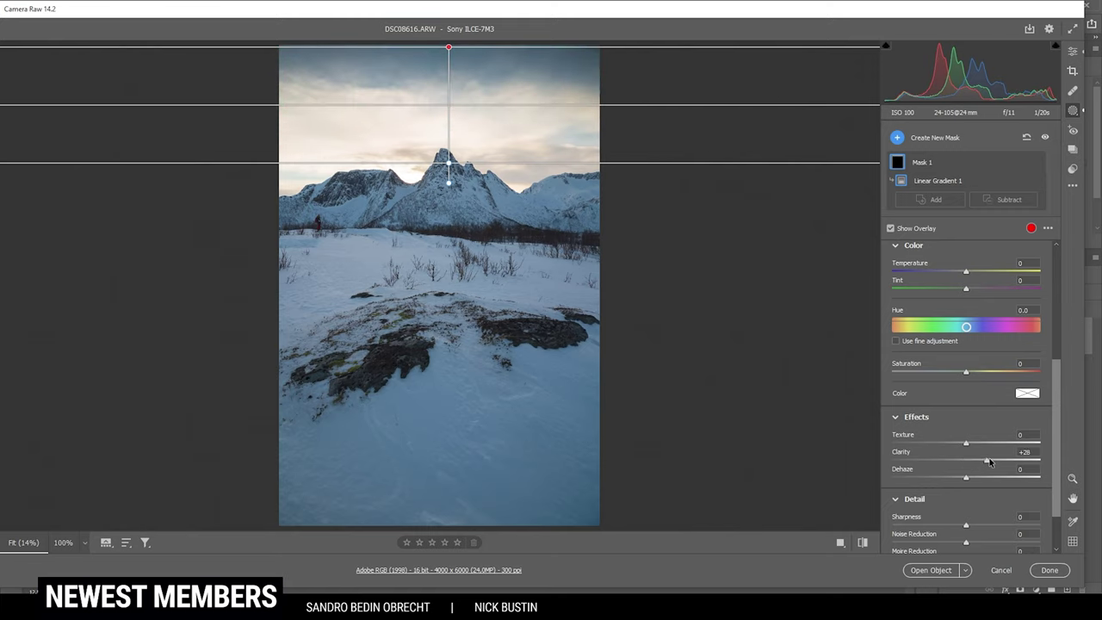
{"action": "left_click_drag", "start_coordinate": [989, 462], "coordinate": [992, 463]}
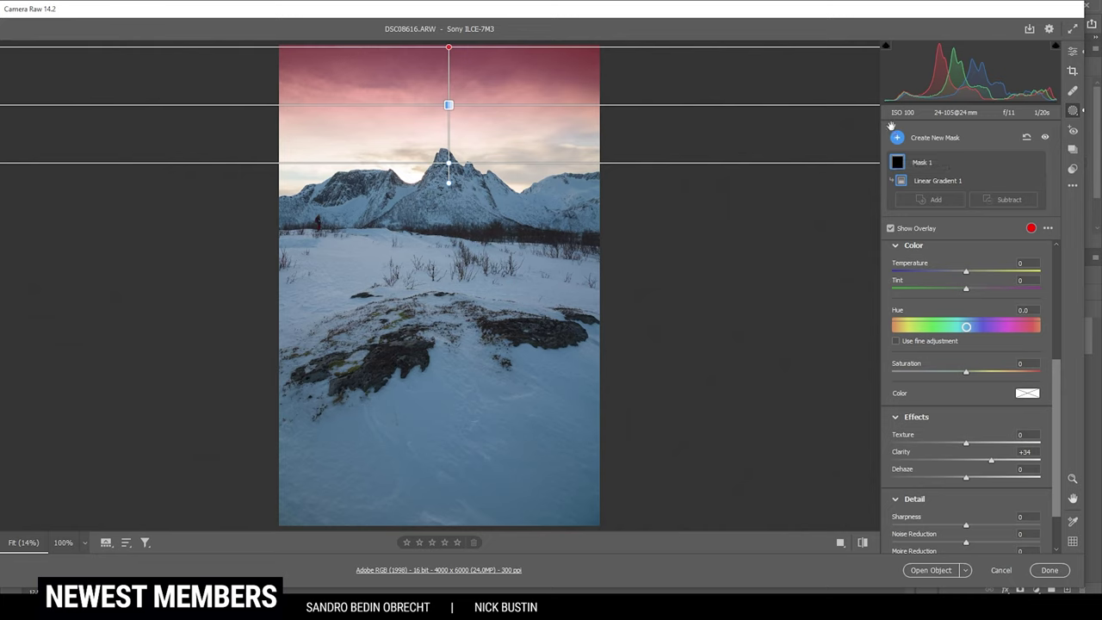
Draw a radial gradient beside the central peak and lift its Blacks to +100
{"action": "left_click", "coordinate": [897, 137]}
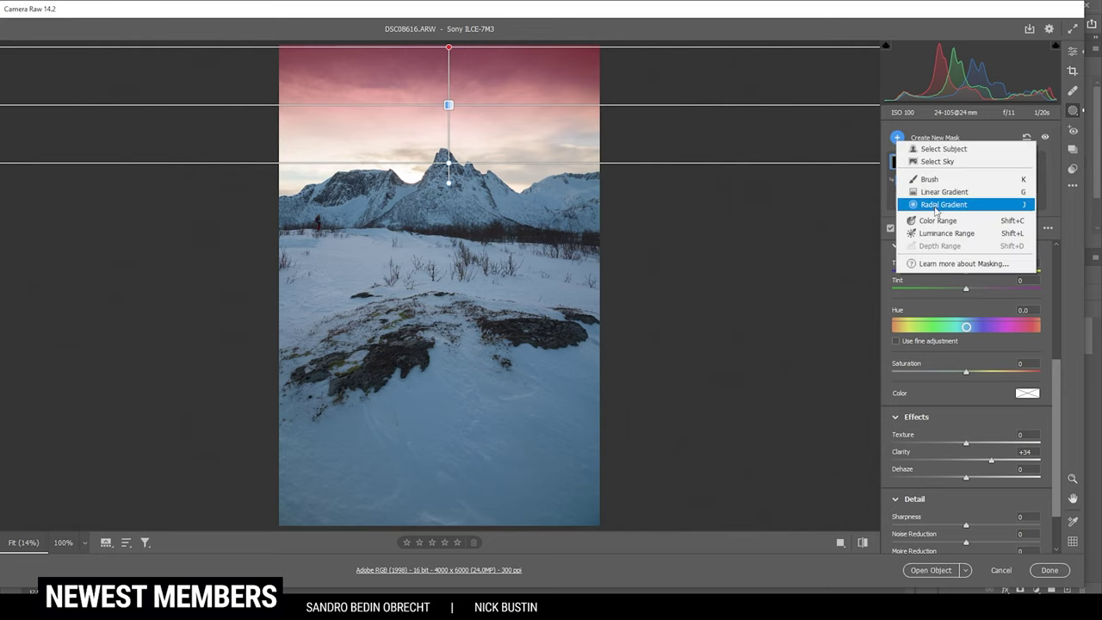
{"action": "left_click", "coordinate": [935, 207]}
{"action": "mouse_move", "coordinate": [404, 177]}
{"action": "left_mouse_down"}
{"action": "mouse_move", "coordinate": [433, 196]}
{"action": "mouse_move", "coordinate": [412, 175]}
{"action": "left_mouse_up"}
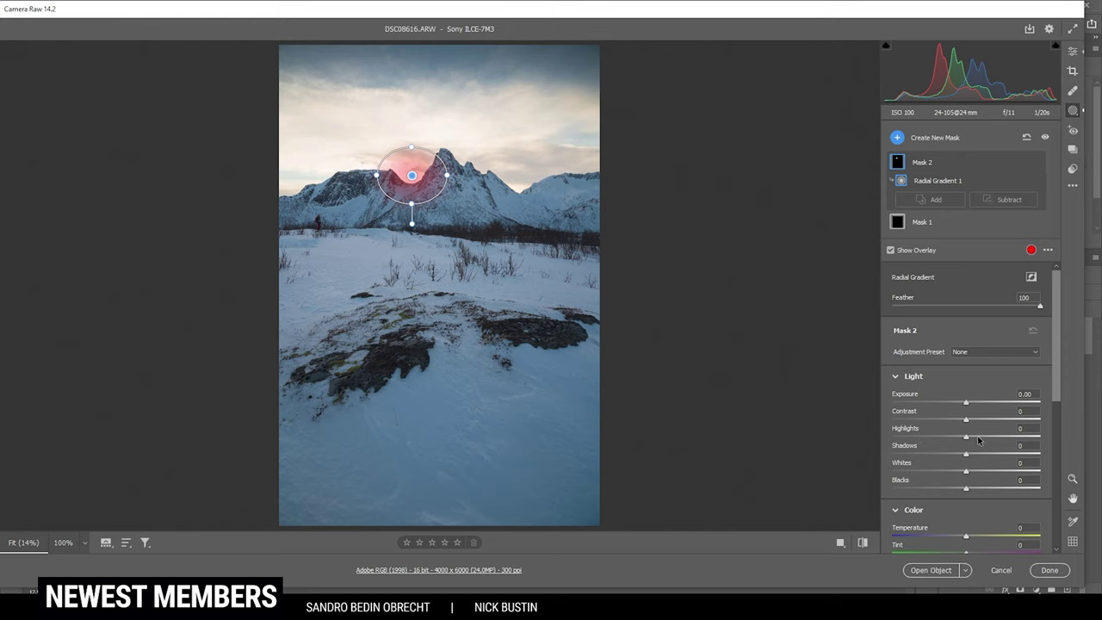
{"action": "left_click_drag", "start_coordinate": [966, 488], "coordinate": [1085, 487]}
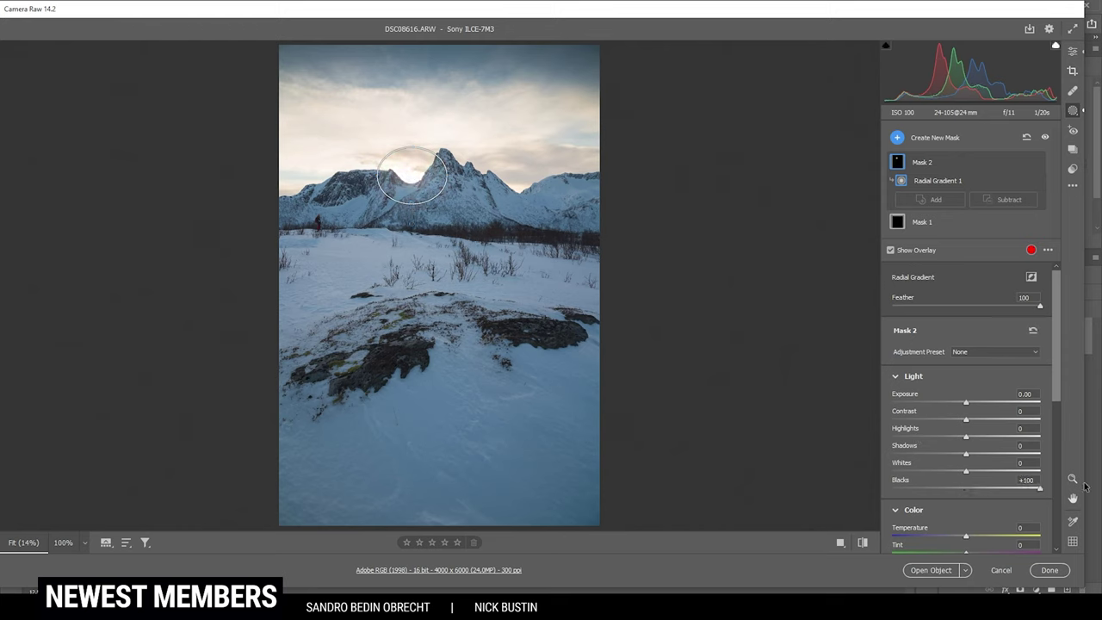
Set the radial mask's Dehaze to -8, Clarity to -9 and Temperature to +11
{"action": "scroll", "coordinate": [967, 461], "scroll_direction": "down", "scroll_amount": 5}
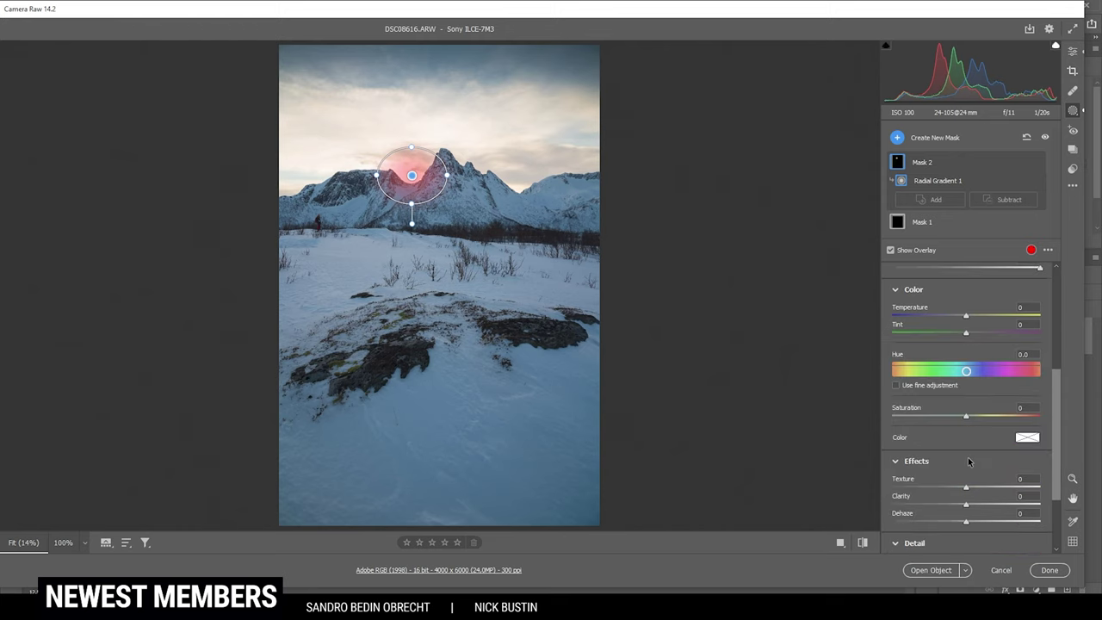
{"action": "left_click_drag", "start_coordinate": [964, 467], "coordinate": [959, 468]}
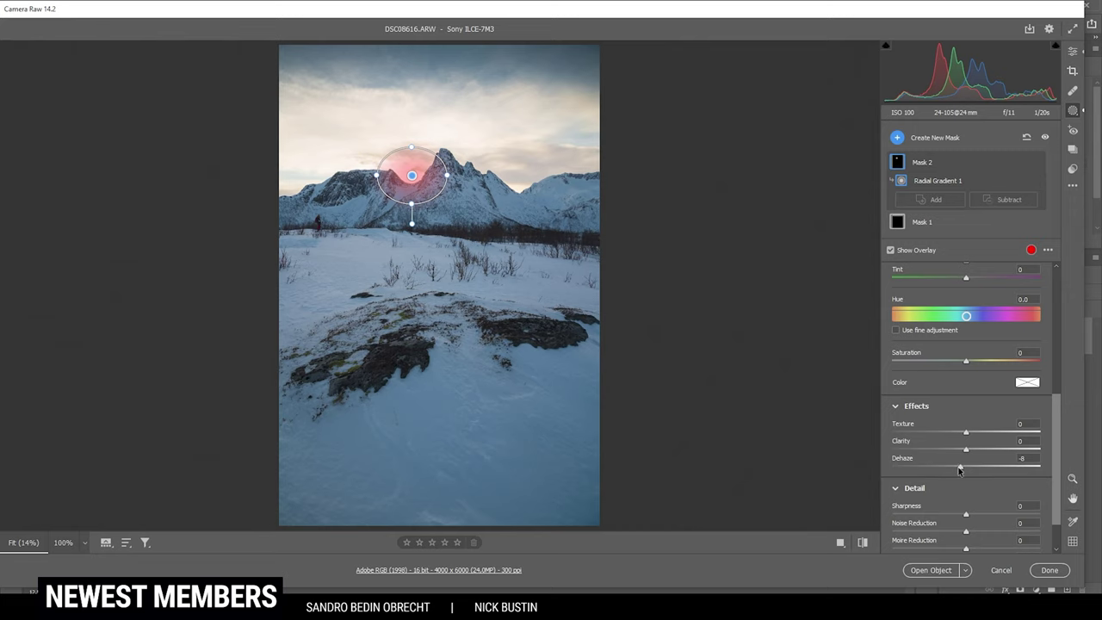
{"action": "left_click_drag", "start_coordinate": [966, 449], "coordinate": [963, 450]}
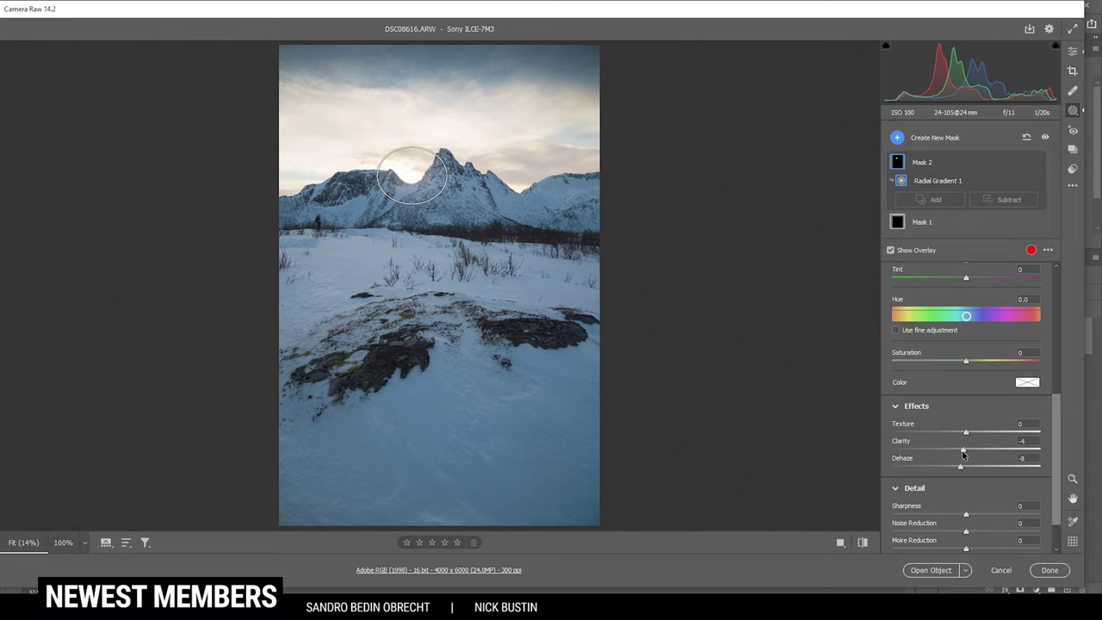
{"action": "left_click_drag", "start_coordinate": [964, 453], "coordinate": [960, 454]}
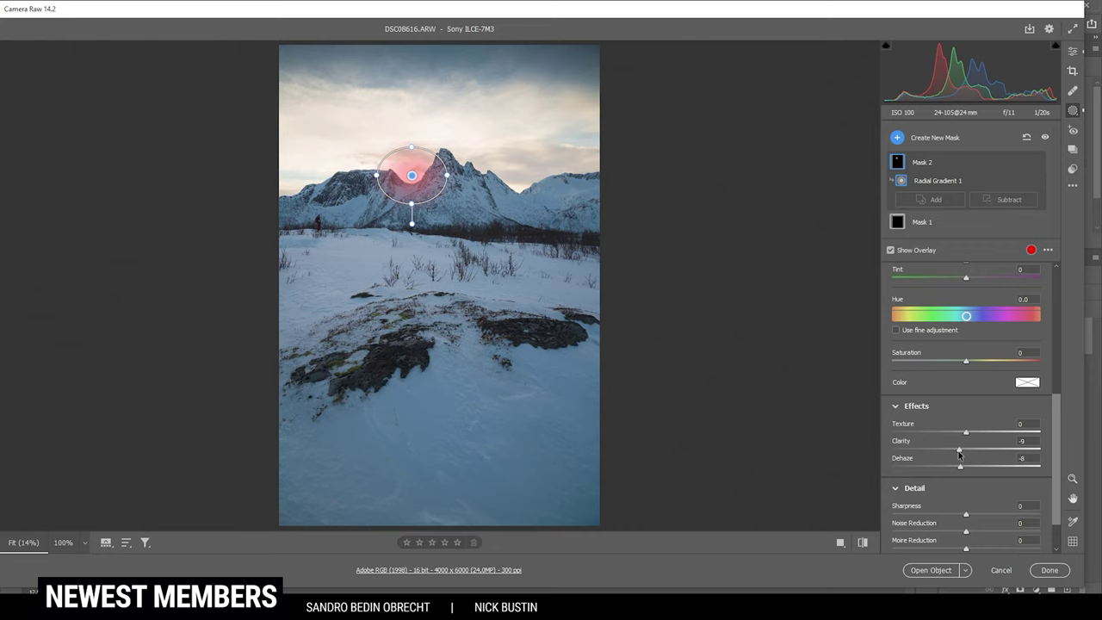
{"action": "scroll", "coordinate": [994, 476], "scroll_direction": "up", "scroll_amount": 2}
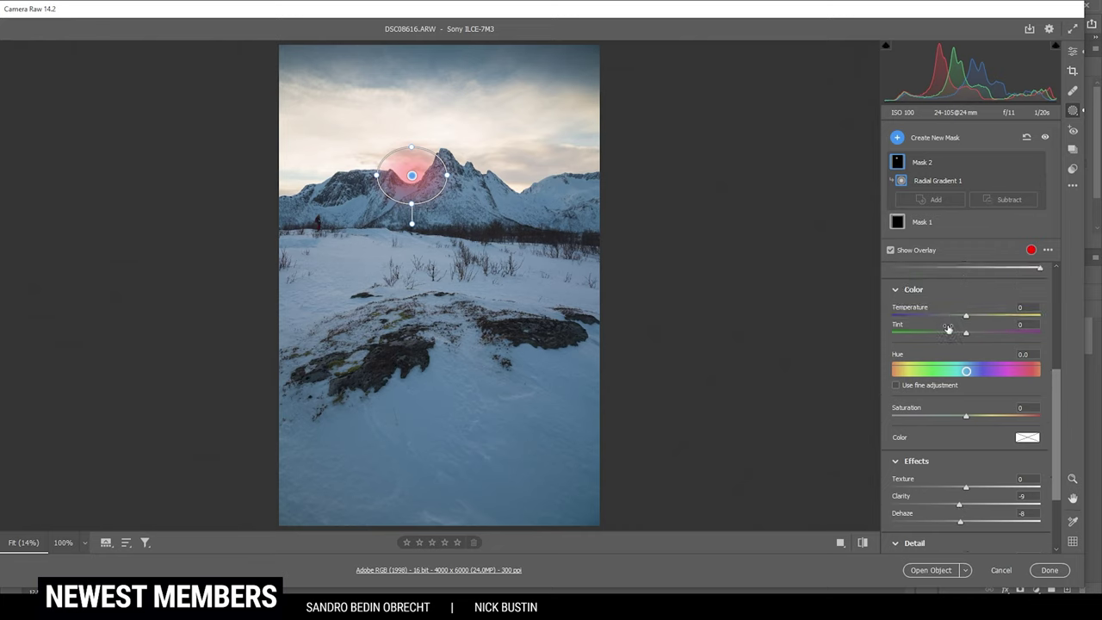
{"action": "left_click_drag", "start_coordinate": [966, 316], "coordinate": [975, 314]}
{"action": "scroll", "coordinate": [926, 443], "scroll_direction": "down", "scroll_amount": 1}
Tint the radial mask pale yellow at about 40 saturation and nudge it up-left
{"action": "left_click", "coordinate": [1025, 410]}
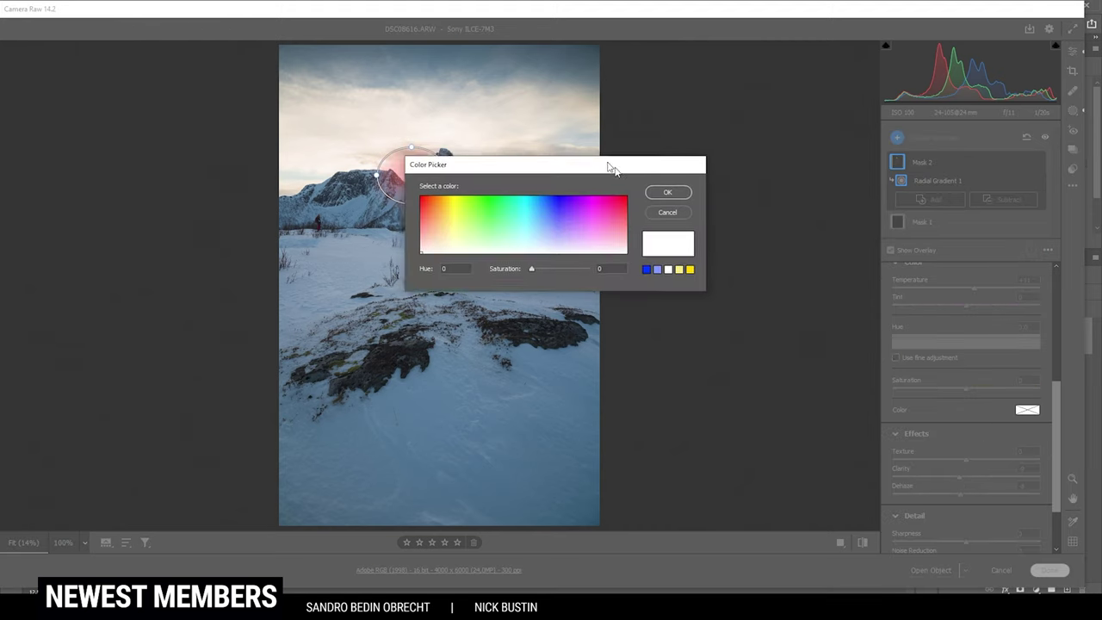
{"action": "left_click_drag", "start_coordinate": [610, 168], "coordinate": [786, 259]}
{"action": "left_click_drag", "start_coordinate": [620, 332], "coordinate": [623, 316]}
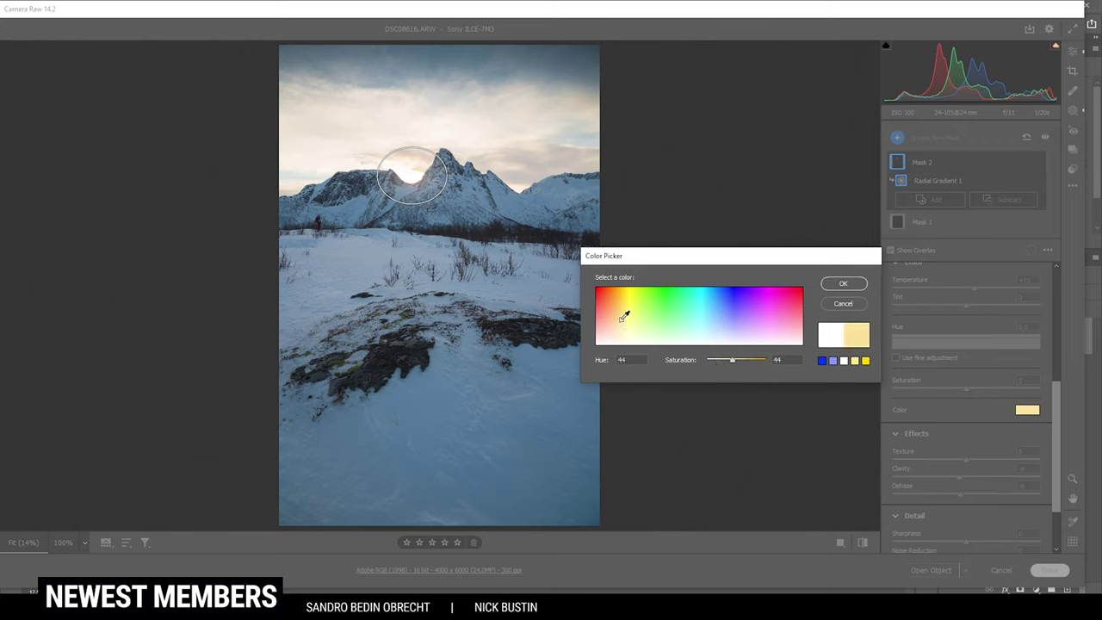
{"action": "left_click_drag", "start_coordinate": [732, 360], "coordinate": [736, 363]}
{"action": "left_click_drag", "start_coordinate": [736, 362], "coordinate": [730, 362]}
{"action": "left_click", "coordinate": [844, 284]}
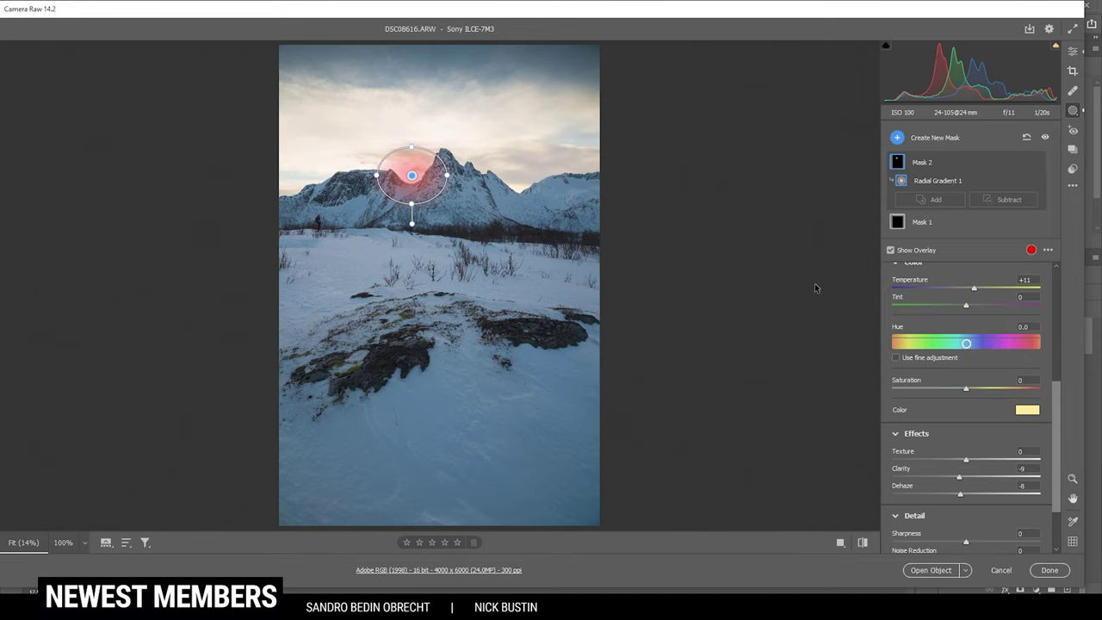
{"action": "left_click_drag", "start_coordinate": [410, 174], "coordinate": [410, 173]}
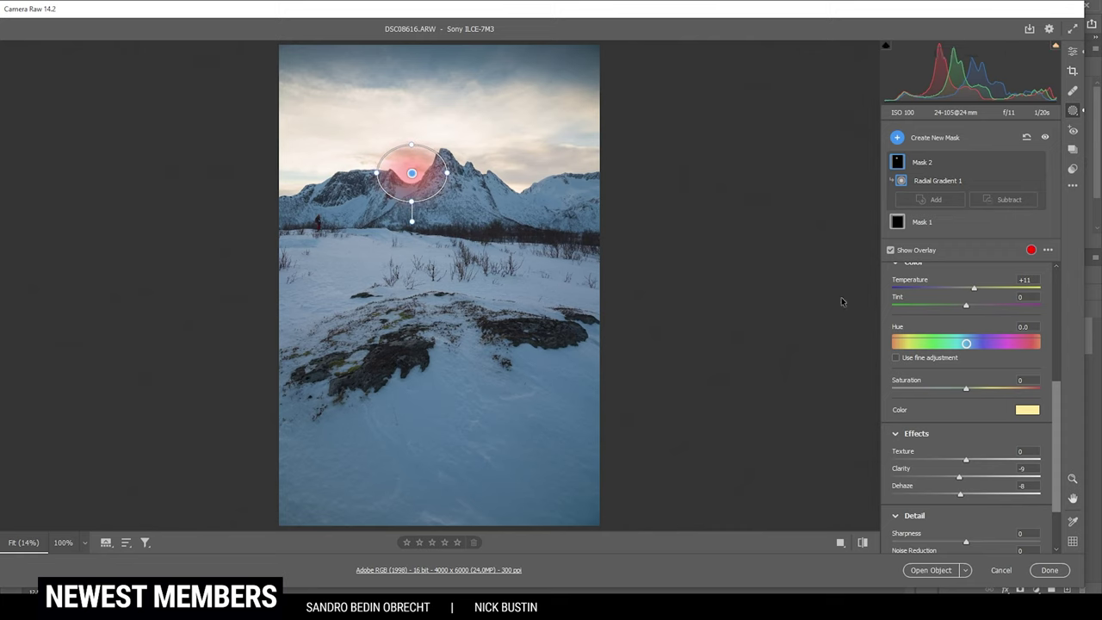
Add a radial gradient over the foreground rocks, rotated and enlarged to follow their slant
{"action": "left_click", "coordinate": [897, 139]}
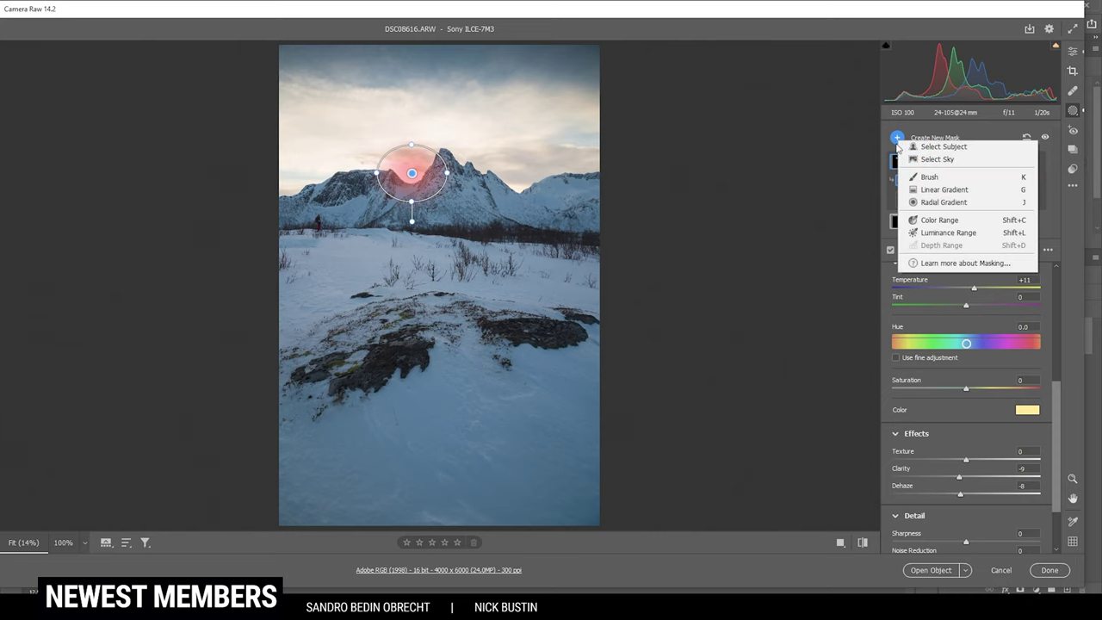
{"action": "left_click", "coordinate": [947, 203]}
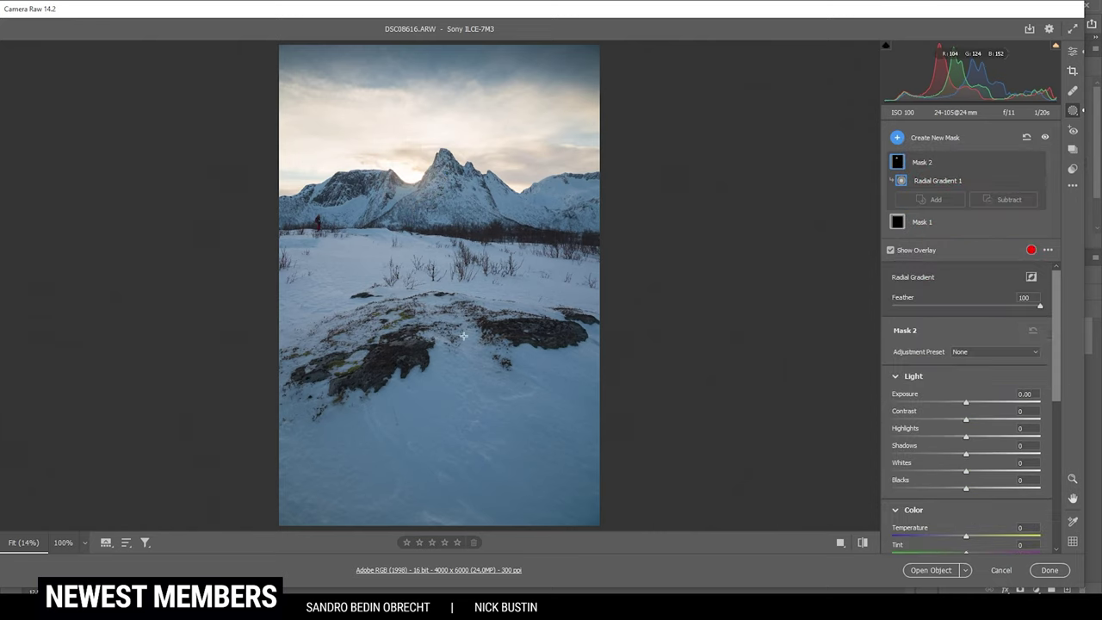
{"action": "left_click_drag", "start_coordinate": [456, 338], "coordinate": [568, 394]}
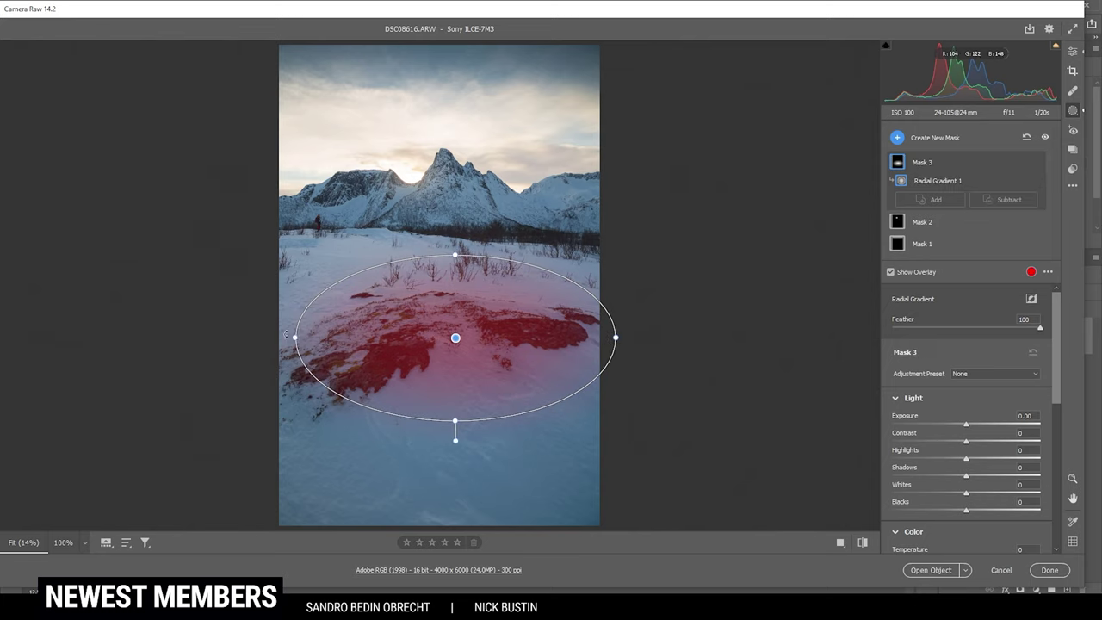
{"action": "left_click_drag", "start_coordinate": [287, 335], "coordinate": [283, 381]}
{"action": "left_click_drag", "start_coordinate": [441, 328], "coordinate": [428, 341]}
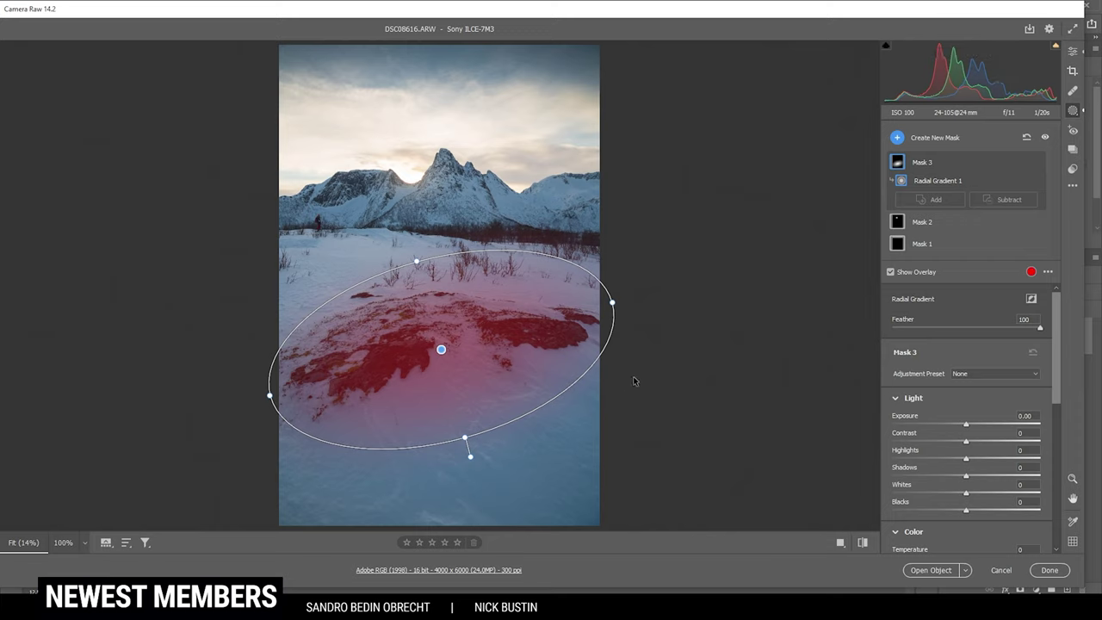
Raise the rock mask's Exposure to +0.05 and Shadows to about +20
{"action": "left_click_drag", "start_coordinate": [965, 425], "coordinate": [966, 425]}
{"action": "left_click_drag", "start_coordinate": [965, 476], "coordinate": [980, 476]}
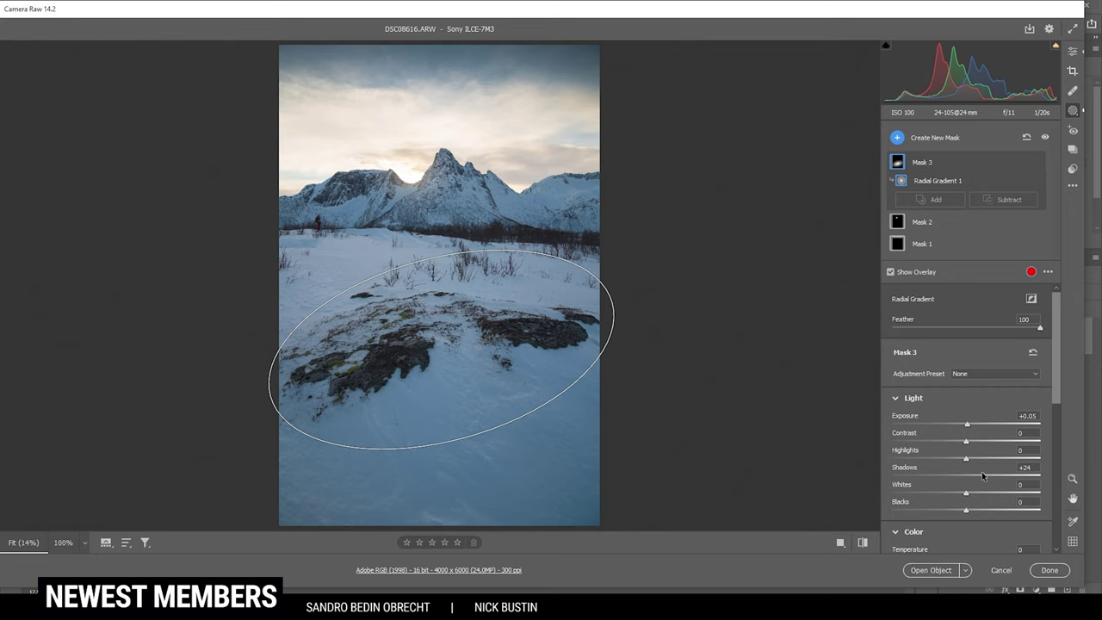
{"action": "left_click_drag", "start_coordinate": [981, 471], "coordinate": [973, 501]}
{"action": "scroll", "coordinate": [980, 480], "scroll_direction": "down", "scroll_amount": 2}
{"action": "scroll", "coordinate": [980, 480], "scroll_direction": "down", "scroll_amount": 2}
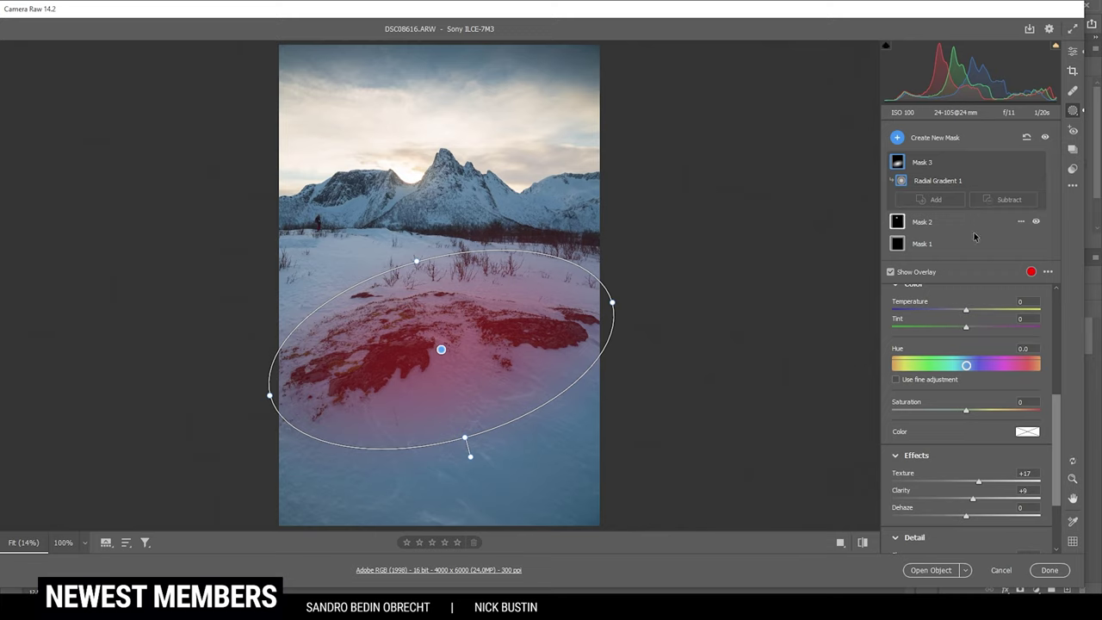
Add a radial mask over the right mountain with Dehaze -15 and Clarity -8
{"action": "left_click", "coordinate": [897, 138]}
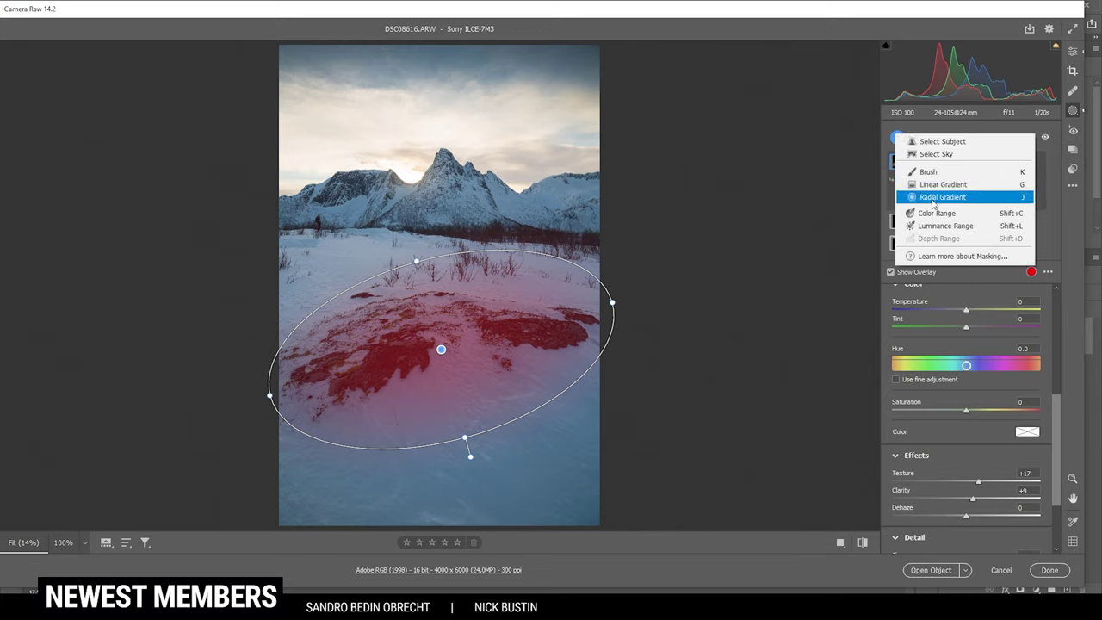
{"action": "left_click", "coordinate": [935, 198]}
{"action": "left_click_drag", "start_coordinate": [507, 181], "coordinate": [533, 181]}
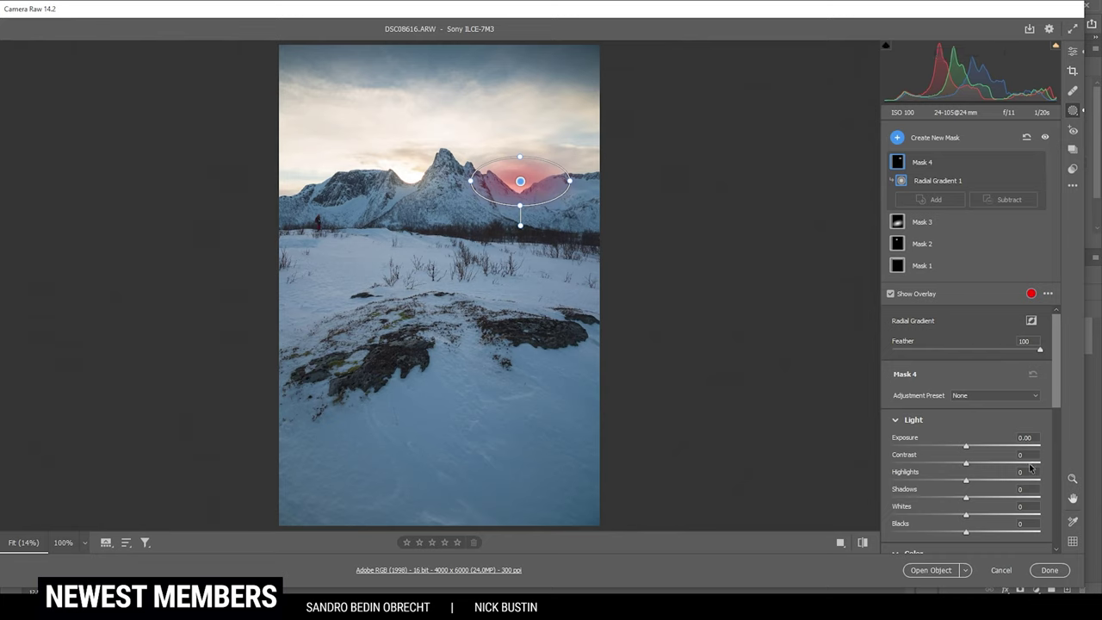
{"action": "scroll", "coordinate": [1030, 468], "scroll_direction": "down", "scroll_amount": 5}
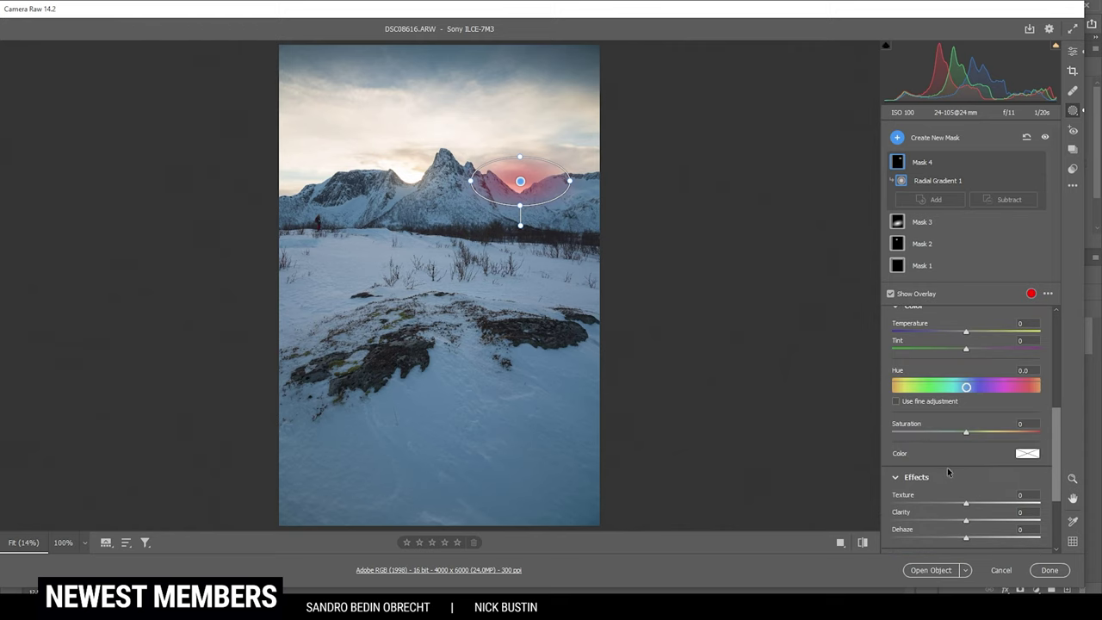
{"action": "scroll", "coordinate": [950, 469], "scroll_direction": "down", "scroll_amount": 2}
{"action": "mouse_move", "coordinate": [965, 484]}
{"action": "left_mouse_down"}
{"action": "mouse_move", "coordinate": [954, 482]}
{"action": "mouse_move", "coordinate": [963, 468]}
{"action": "left_mouse_up"}
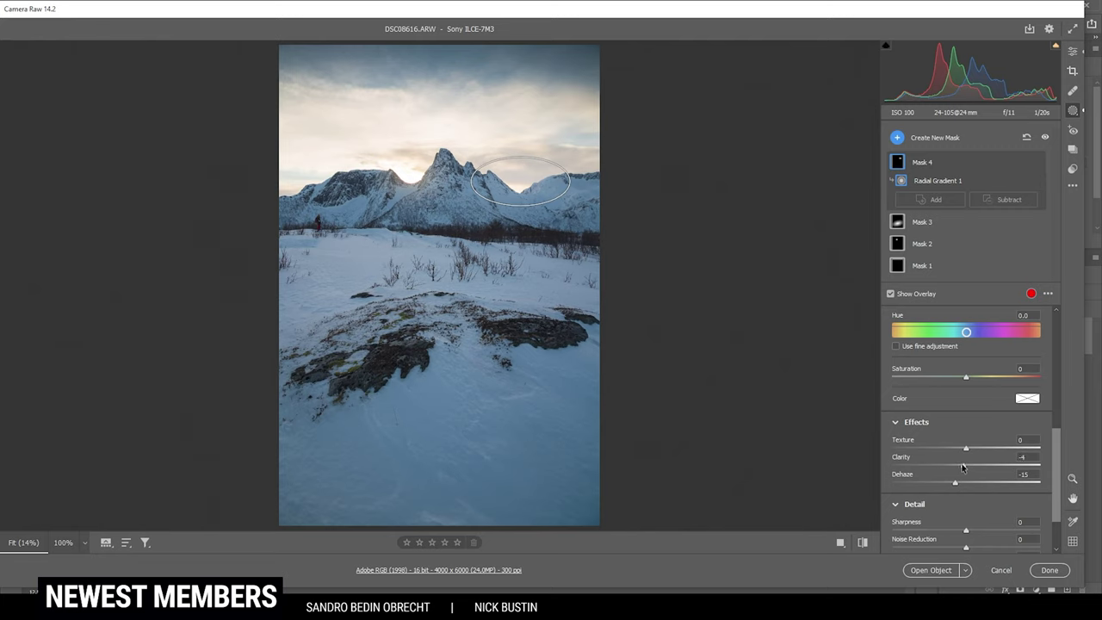
{"action": "left_click_drag", "start_coordinate": [959, 466], "coordinate": [960, 466]}
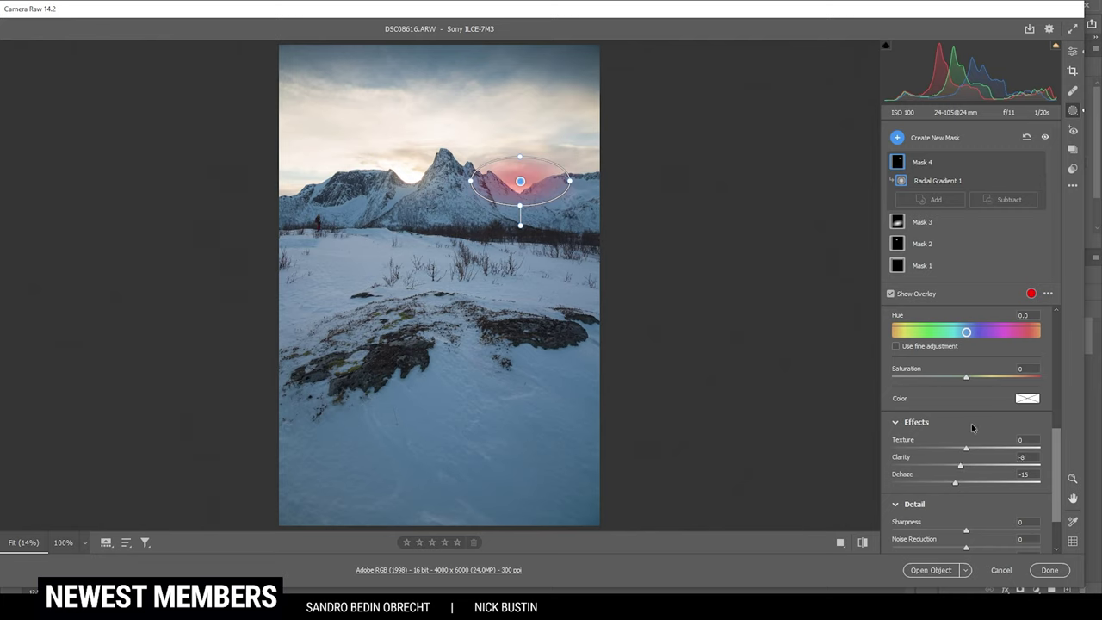
Add a radial mask over the left mountains with Blacks +31 and Dehaze -10, then show global edits
{"action": "left_click", "coordinate": [916, 138]}
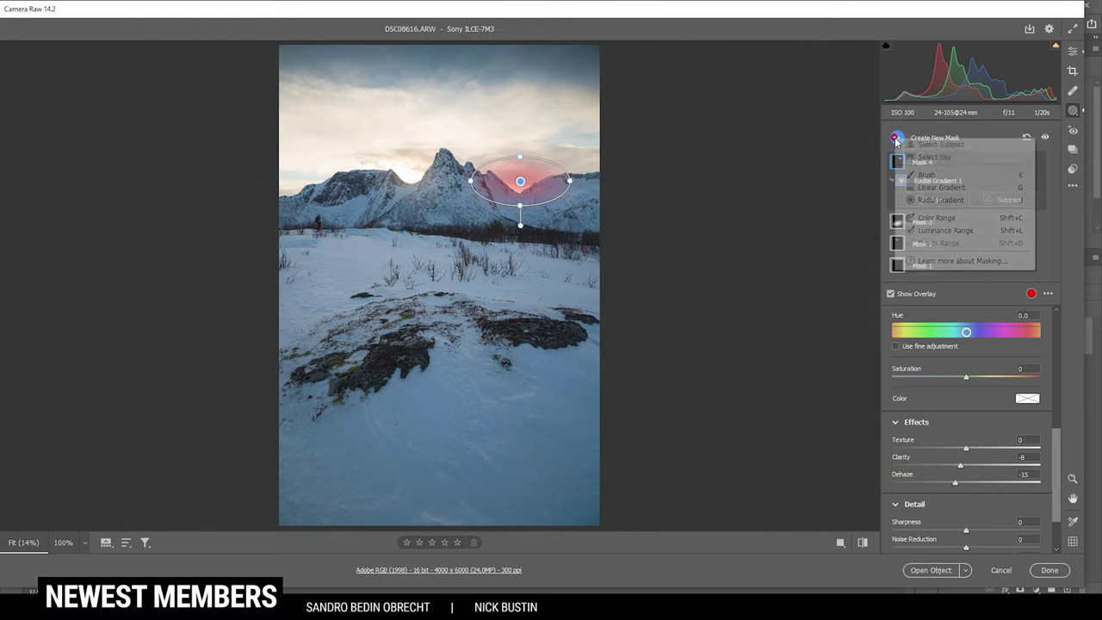
{"action": "left_click", "coordinate": [940, 202]}
{"action": "left_click_drag", "start_coordinate": [298, 179], "coordinate": [346, 203]}
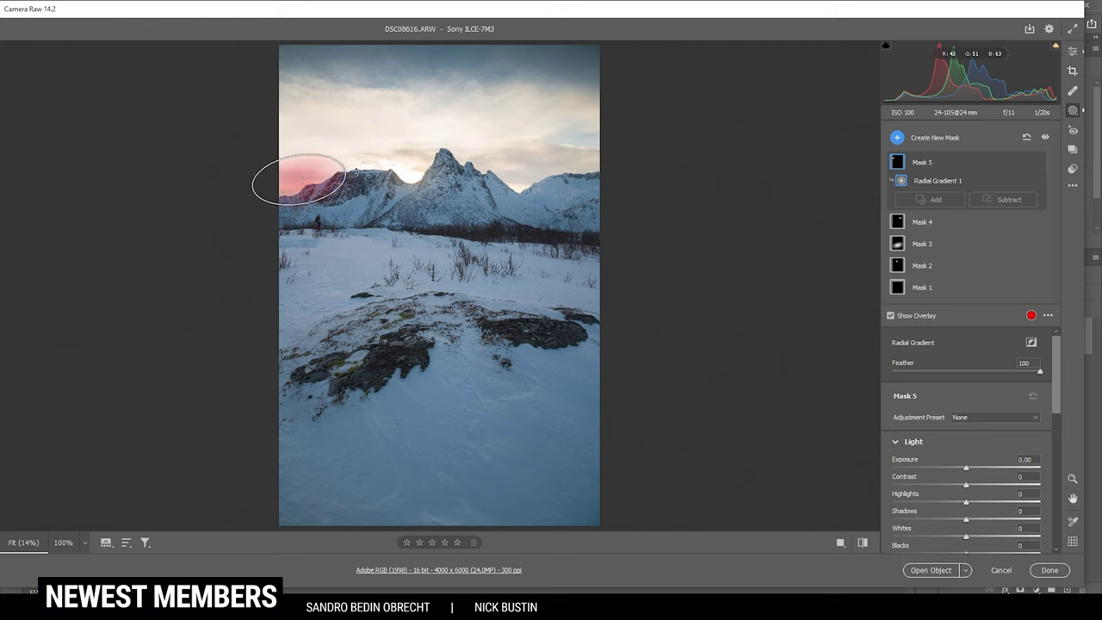
{"action": "left_click", "coordinate": [357, 172]}
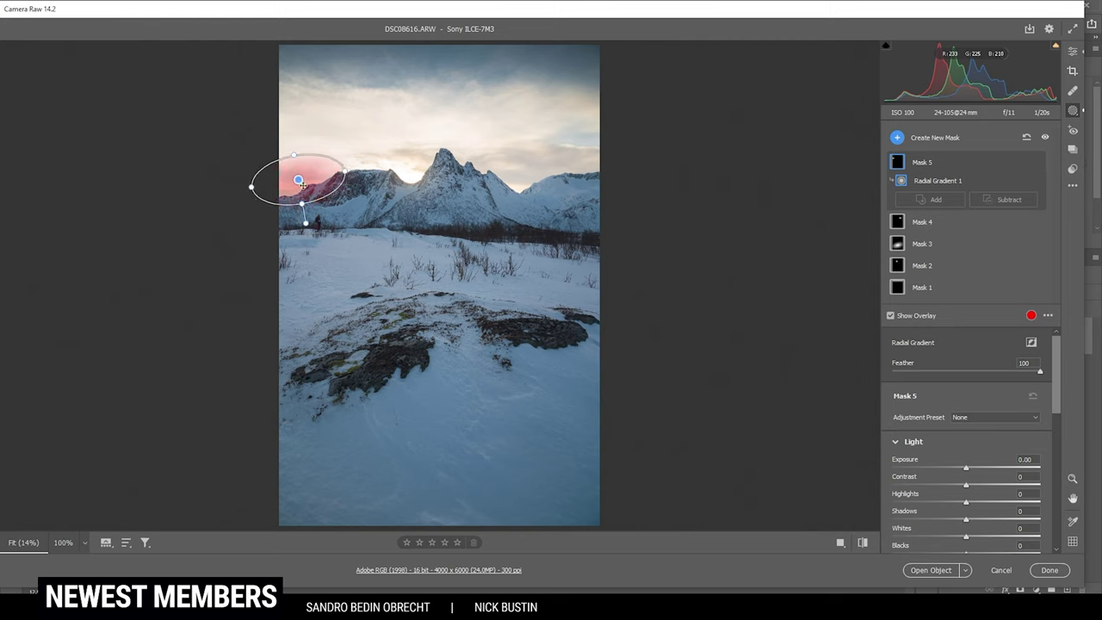
{"action": "left_click", "coordinate": [302, 180]}
{"action": "left_click_drag", "start_coordinate": [966, 497], "coordinate": [995, 499]}
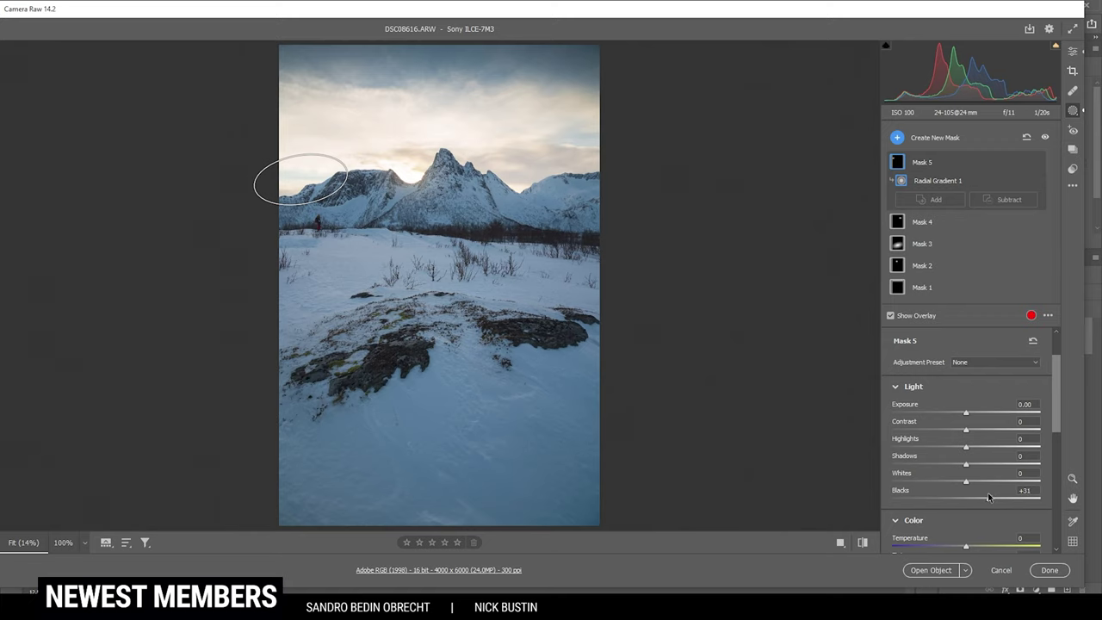
{"action": "scroll", "coordinate": [951, 456], "scroll_direction": "down", "scroll_amount": 5}
{"action": "mouse_move", "coordinate": [965, 476]}
{"action": "left_mouse_down"}
{"action": "mouse_move", "coordinate": [938, 479]}
{"action": "mouse_move", "coordinate": [959, 478]}
{"action": "left_mouse_up"}
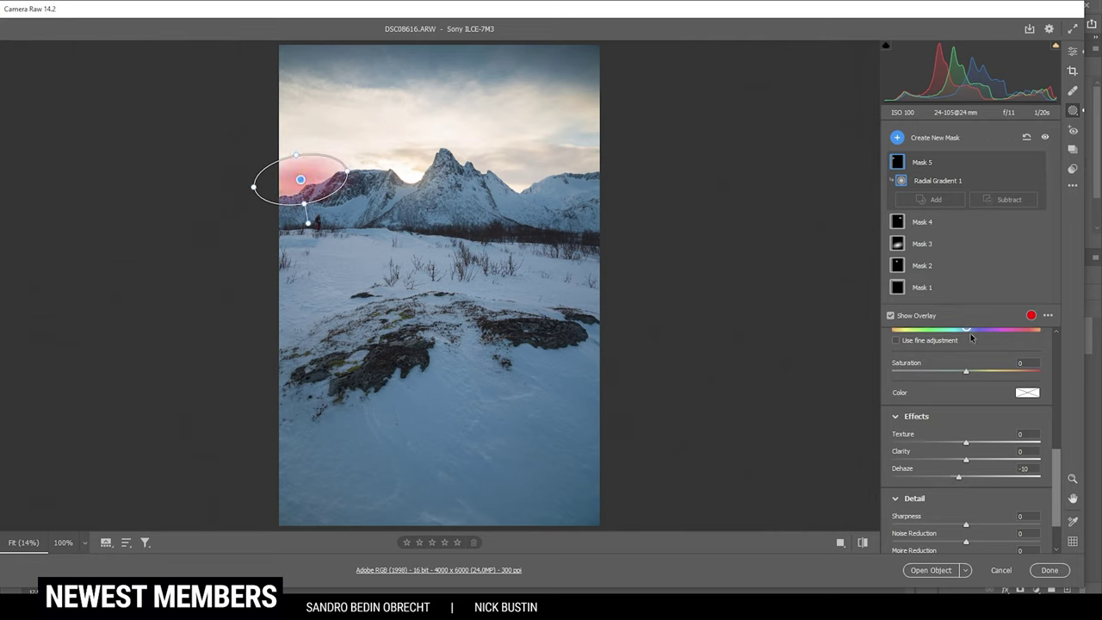
{"action": "scroll", "coordinate": [988, 365], "scroll_direction": "up", "scroll_amount": 1}
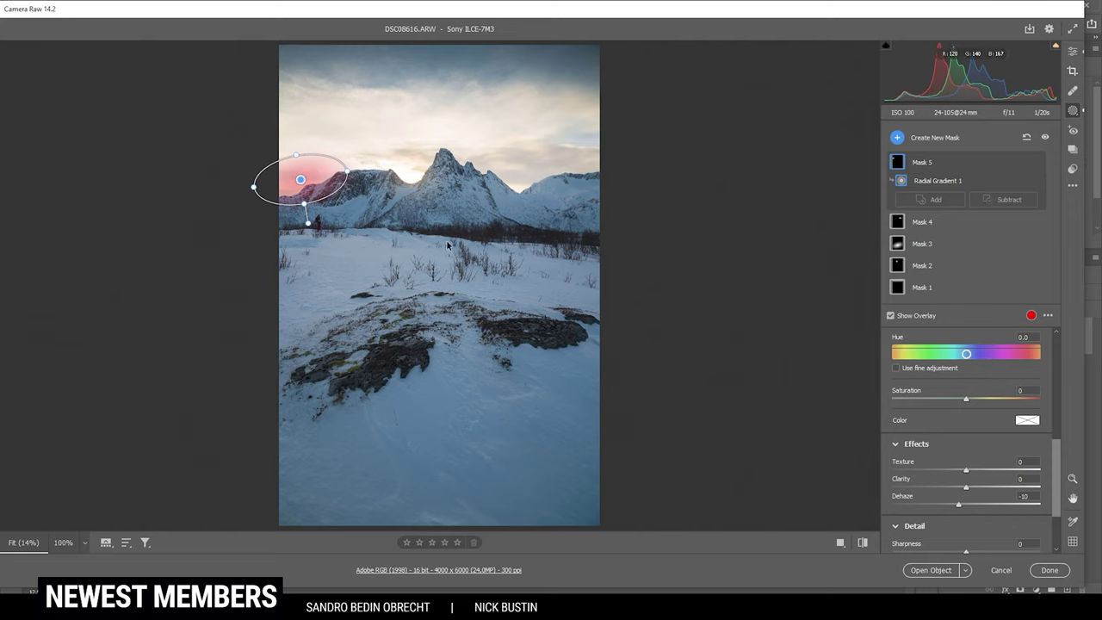
{"action": "left_click", "coordinate": [1071, 51]}
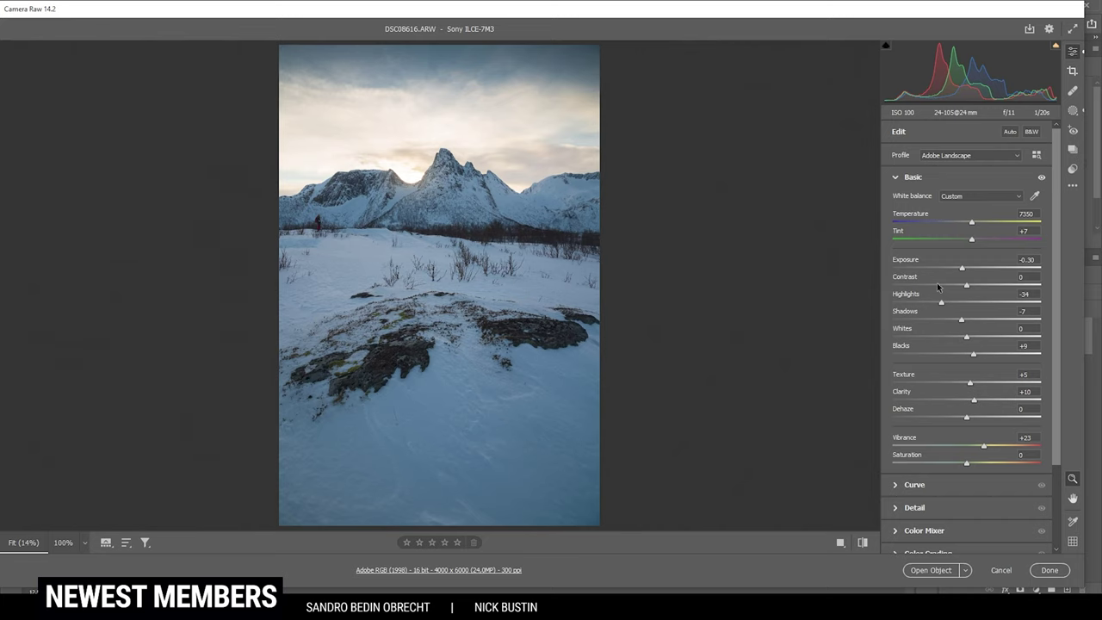
Lower the Blues saturation in the Color Mixer
{"action": "scroll", "coordinate": [995, 364], "scroll_direction": "down", "scroll_amount": 4}
{"action": "left_click", "coordinate": [924, 426]}
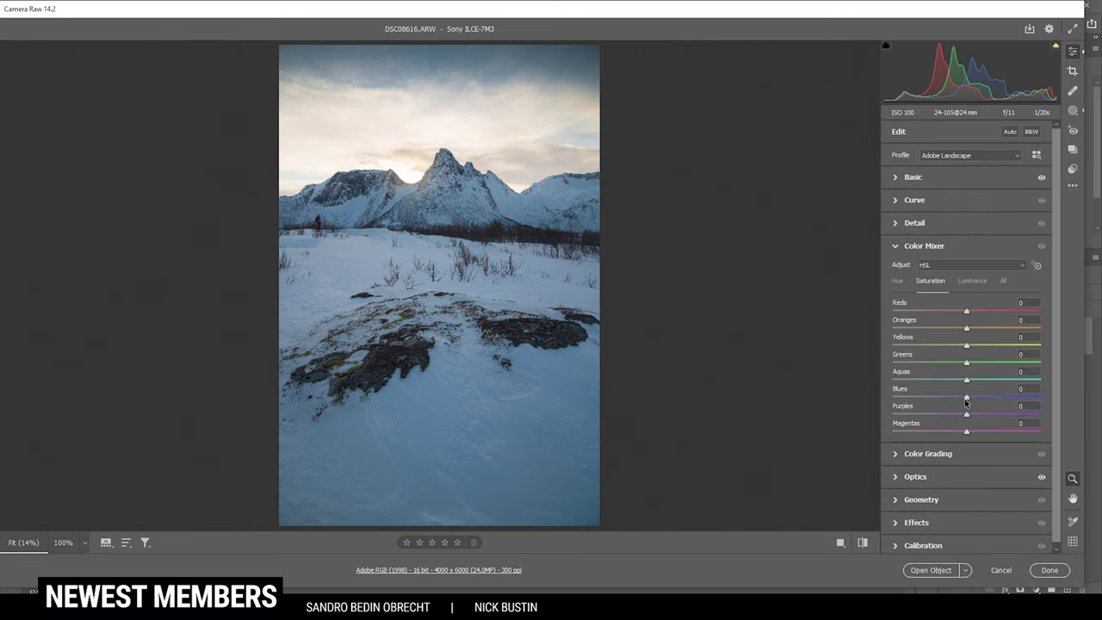
{"action": "left_click_drag", "start_coordinate": [965, 400], "coordinate": [955, 401]}
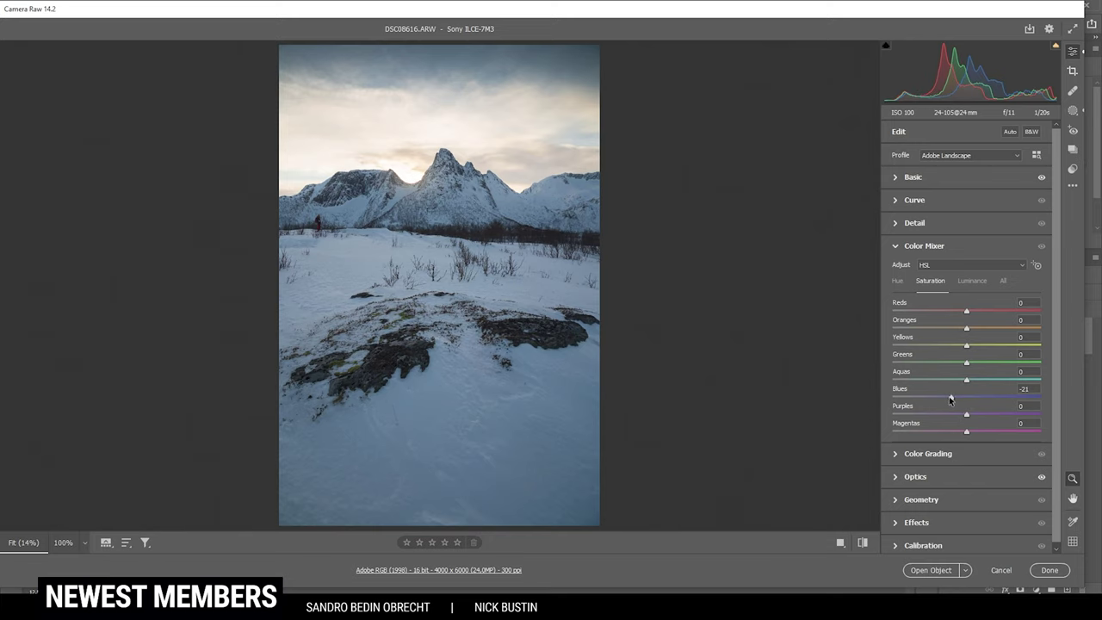
{"action": "left_click_drag", "start_coordinate": [952, 398], "coordinate": [953, 398]}
{"action": "left_click", "coordinate": [895, 247]}
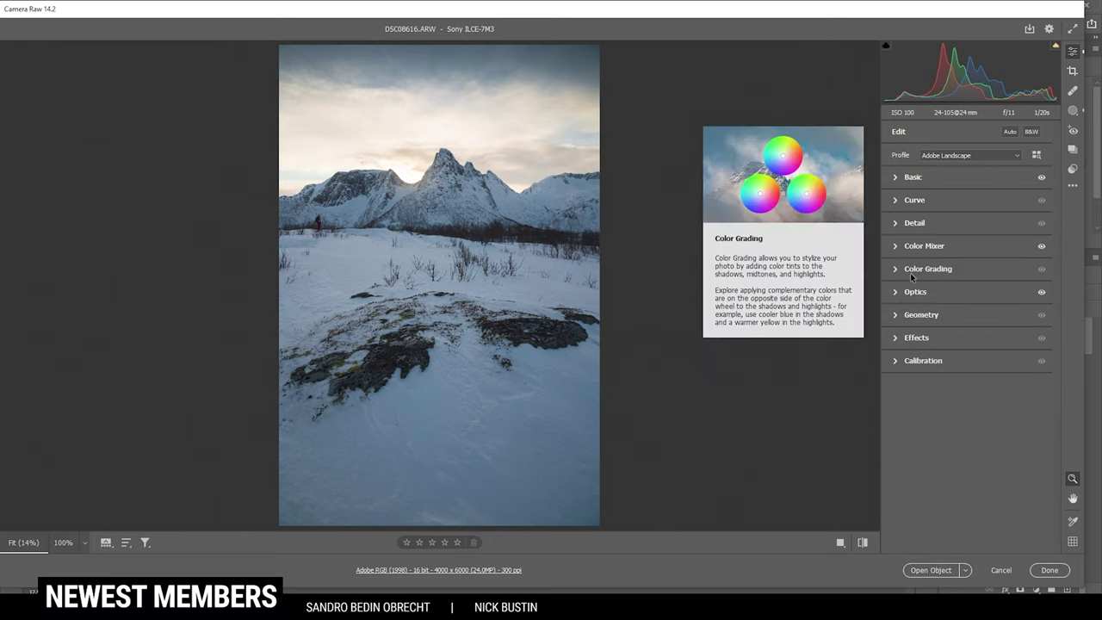
Grade the highlights orange with Hue 37 and Saturation 31
{"action": "left_click", "coordinate": [898, 270]}
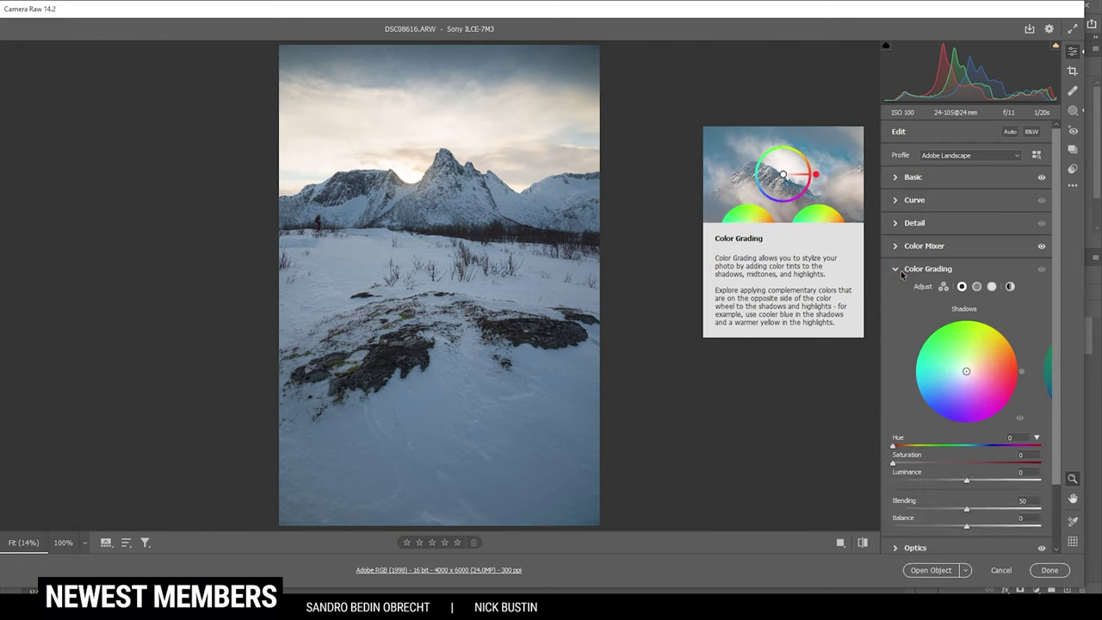
{"action": "left_click", "coordinate": [991, 286]}
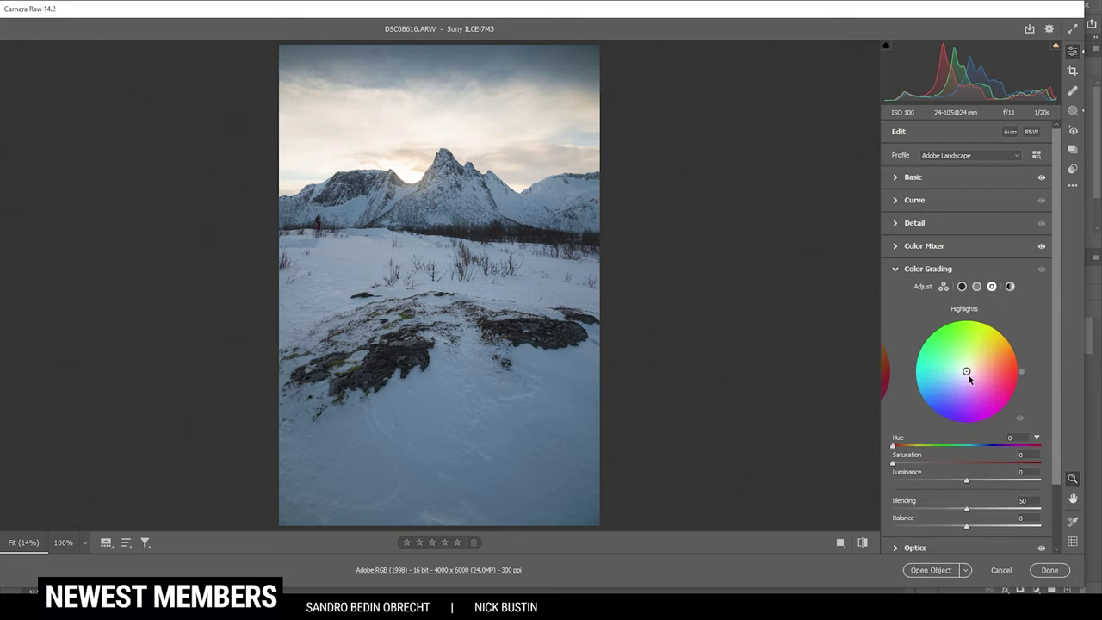
{"action": "left_click_drag", "start_coordinate": [966, 371], "coordinate": [982, 358]}
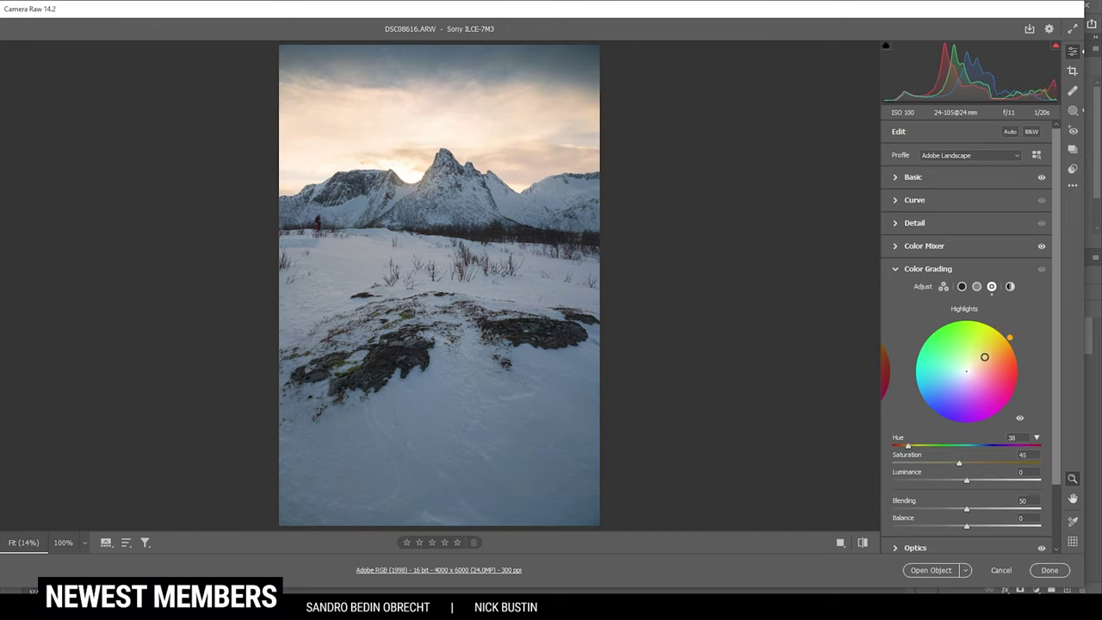
{"action": "left_click_drag", "start_coordinate": [984, 356], "coordinate": [990, 353]}
{"action": "left_click_drag", "start_coordinate": [976, 463], "coordinate": [938, 470]}
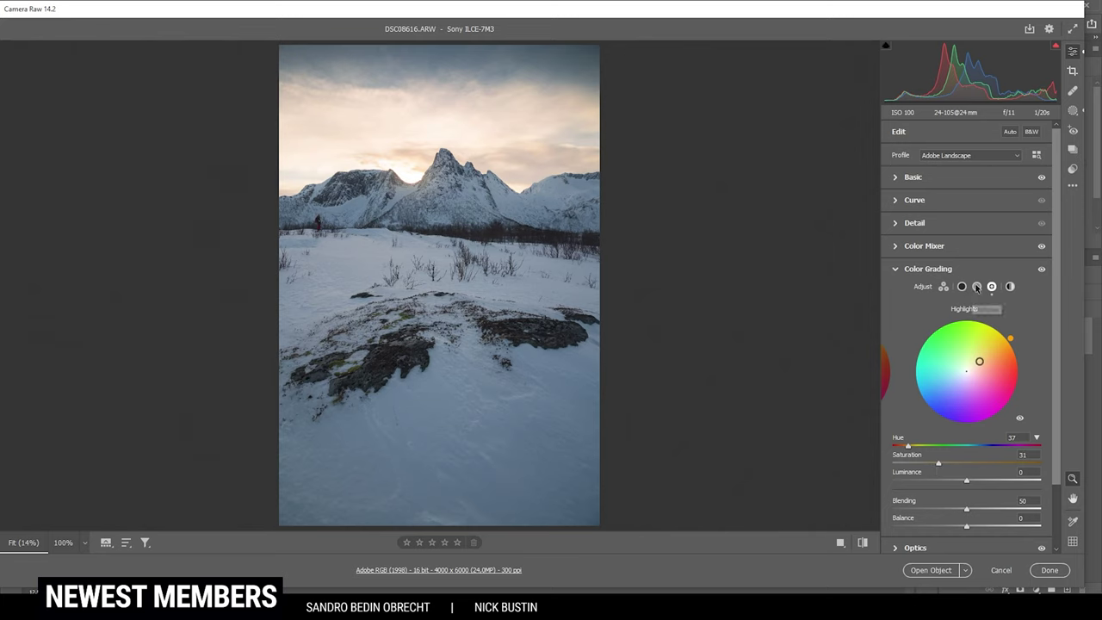
Grade midtones to hue 32, saturation 7 and shadows to hue 229, saturation 3
{"action": "left_click", "coordinate": [976, 286]}
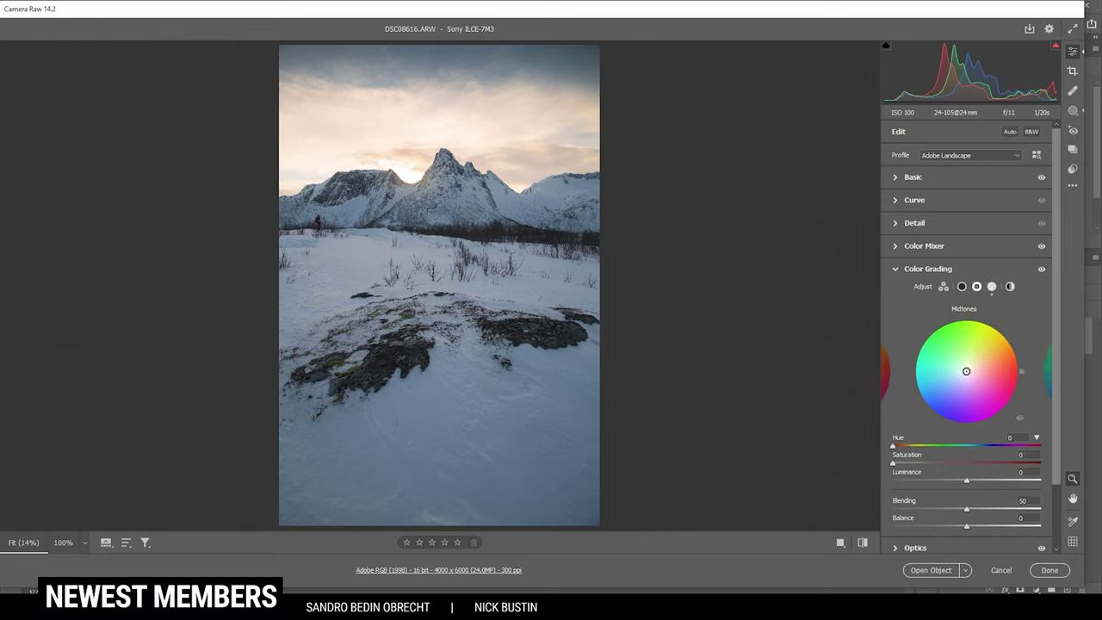
{"action": "left_click_drag", "start_coordinate": [965, 371], "coordinate": [977, 362]}
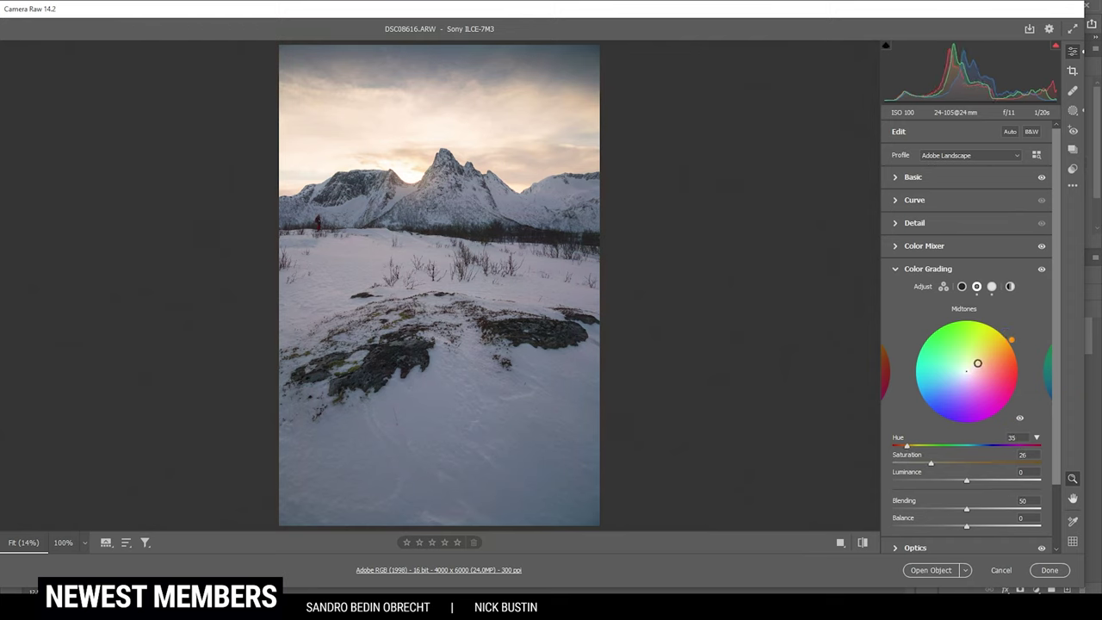
{"action": "left_click", "coordinate": [908, 450]}
{"action": "left_click_drag", "start_coordinate": [908, 450], "coordinate": [904, 449]}
{"action": "left_click_drag", "start_coordinate": [930, 465], "coordinate": [902, 462]}
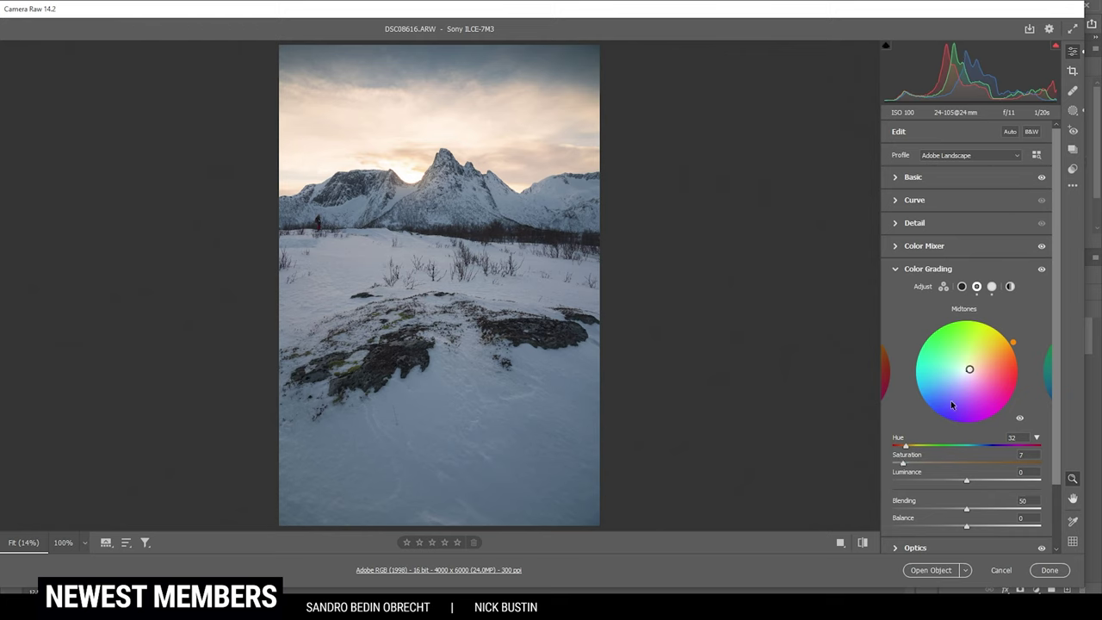
{"action": "left_click", "coordinate": [963, 288]}
{"action": "left_click_drag", "start_coordinate": [968, 372], "coordinate": [954, 385]}
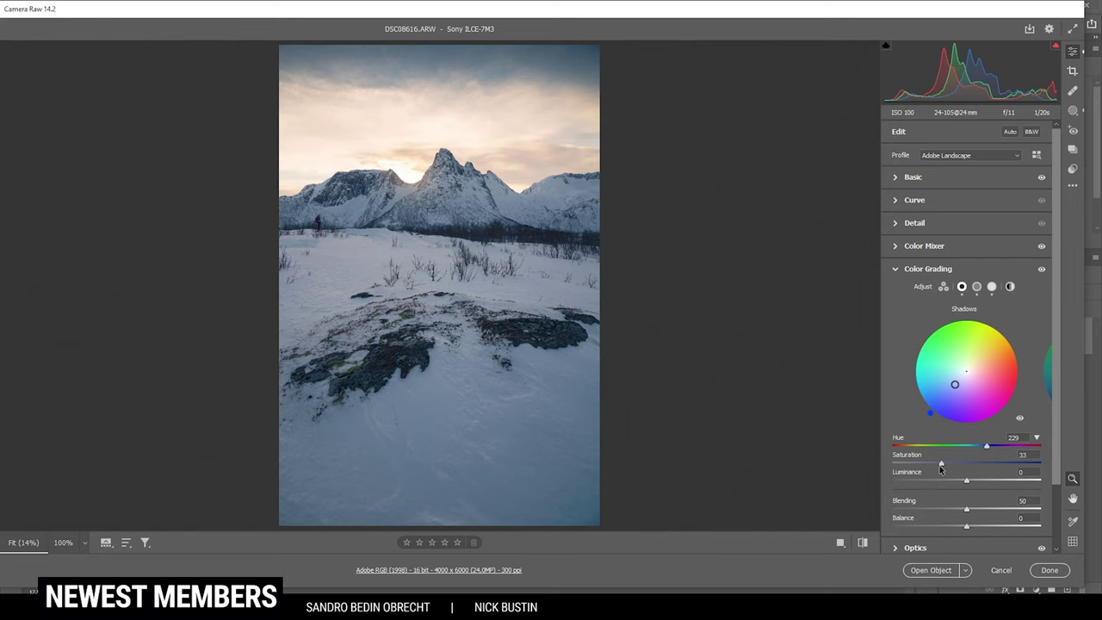
{"action": "left_click_drag", "start_coordinate": [941, 466], "coordinate": [897, 466]}
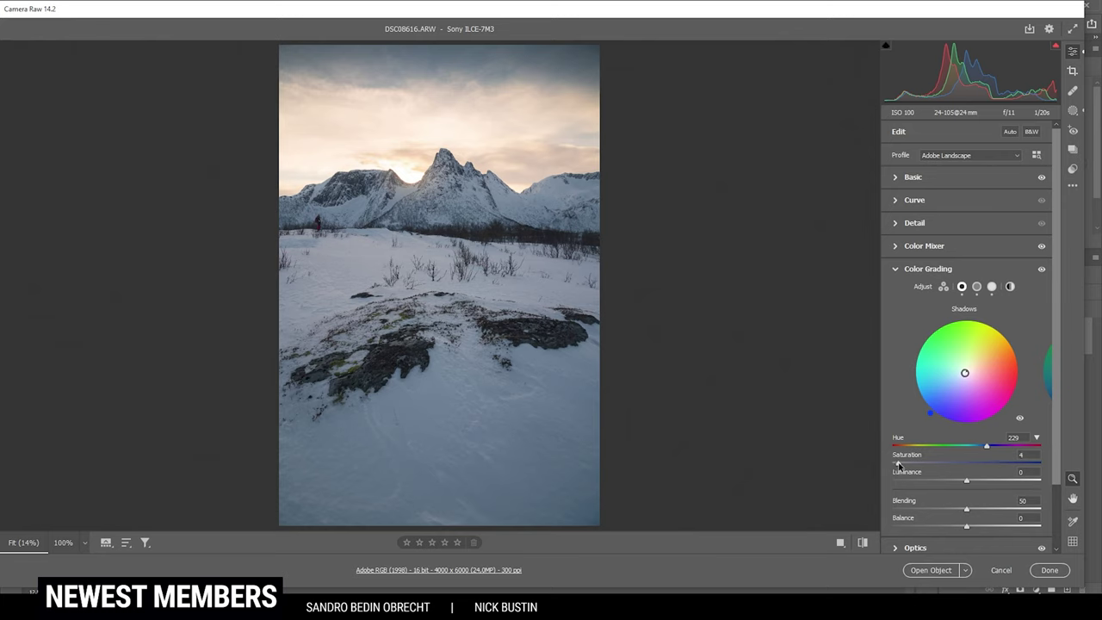
{"action": "left_click", "coordinate": [917, 269]}
Set the Blue Primary calibration to hue -6 and saturation +10
{"action": "left_click", "coordinate": [917, 364]}
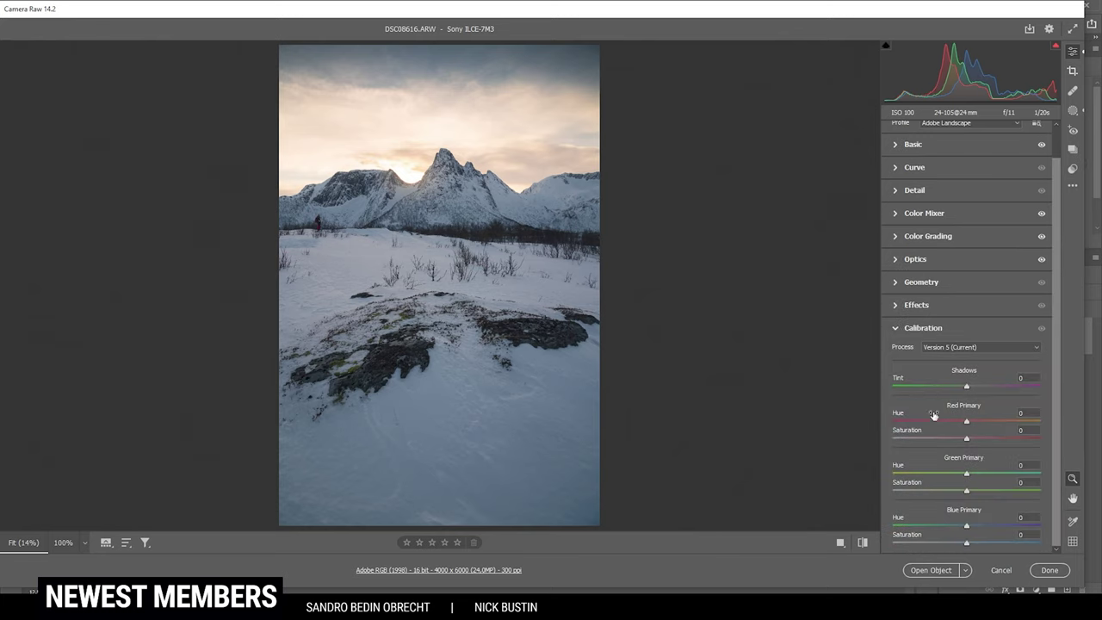
{"action": "left_click_drag", "start_coordinate": [966, 527], "coordinate": [961, 527]}
{"action": "left_click_drag", "start_coordinate": [967, 544], "coordinate": [974, 543]}
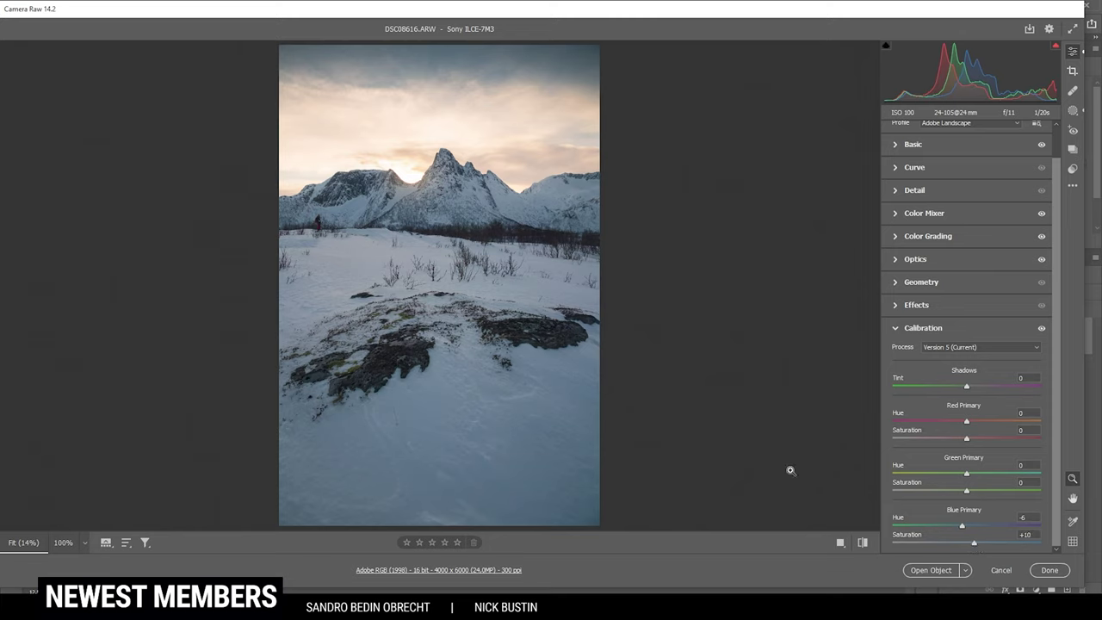
Toggle between the edited and original photo, then collapse Calibration
{"action": "left_click", "coordinate": [862, 542]}
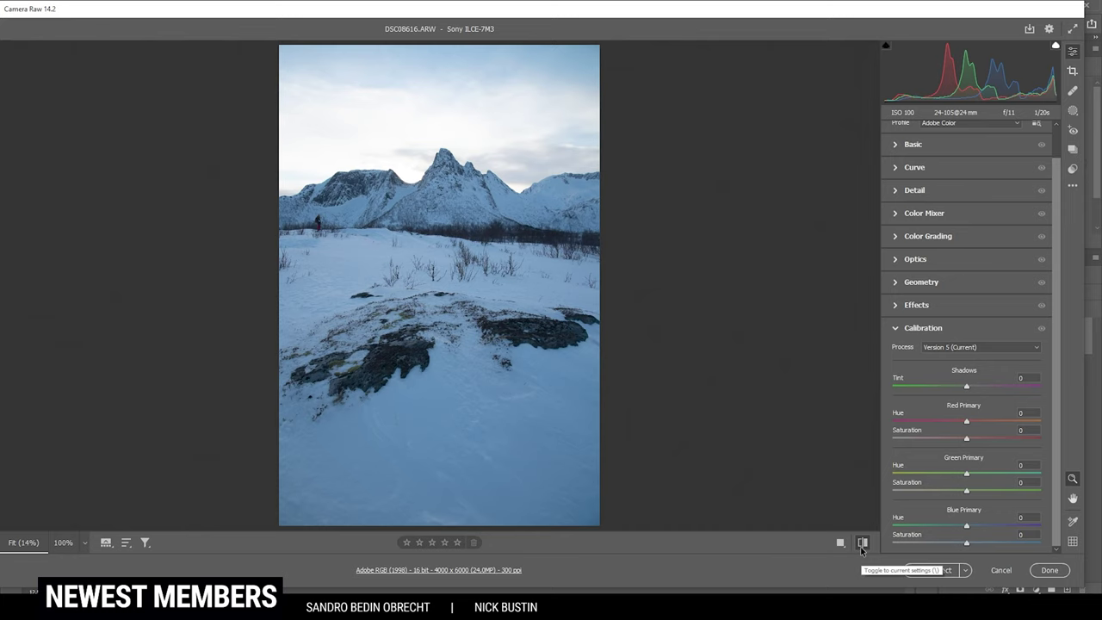
{"action": "left_click", "coordinate": [861, 542]}
{"action": "left_click", "coordinate": [861, 542]}
{"action": "left_click", "coordinate": [862, 542]}
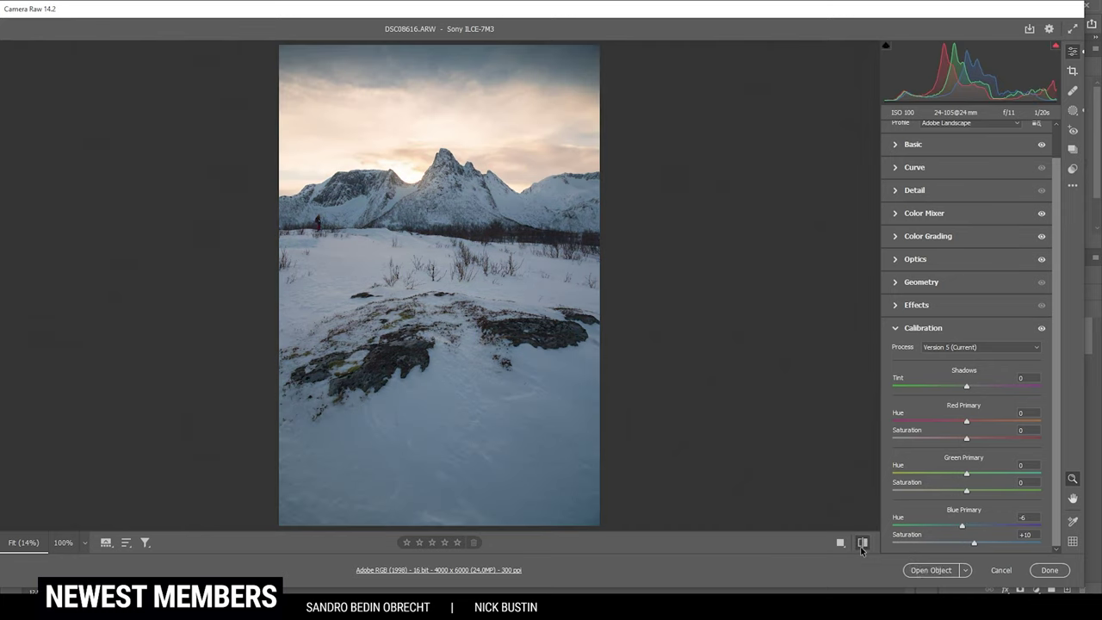
{"action": "left_click", "coordinate": [862, 542]}
{"action": "left_click", "coordinate": [862, 542]}
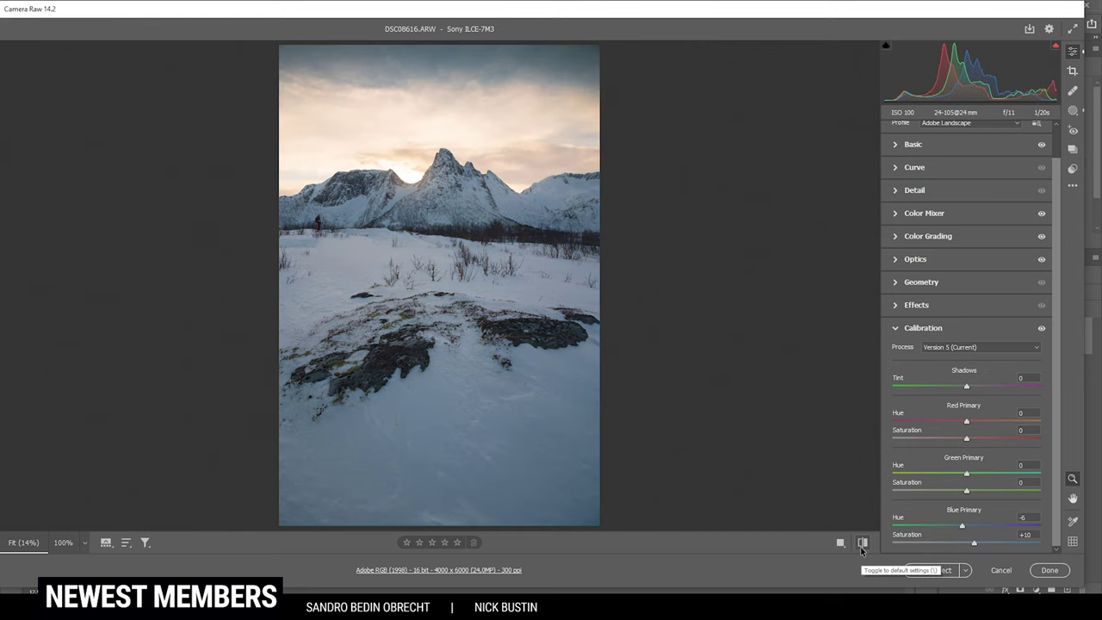
{"action": "left_click", "coordinate": [862, 542]}
{"action": "left_click", "coordinate": [862, 543]}
{"action": "left_click", "coordinate": [925, 328]}
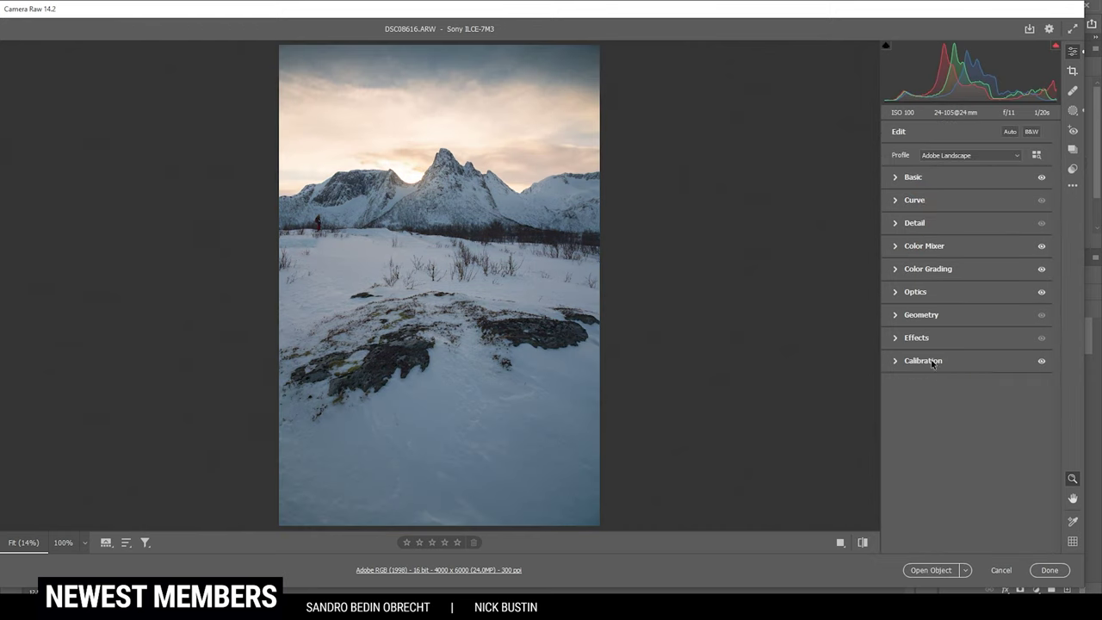
Set Sharpening to 63 and Detail to 100 in the Detail panel
{"action": "left_click", "coordinate": [909, 223]}
{"action": "left_click_drag", "start_coordinate": [933, 250], "coordinate": [1074, 283]}
{"action": "left_click_drag", "start_coordinate": [893, 302], "coordinate": [973, 315]}
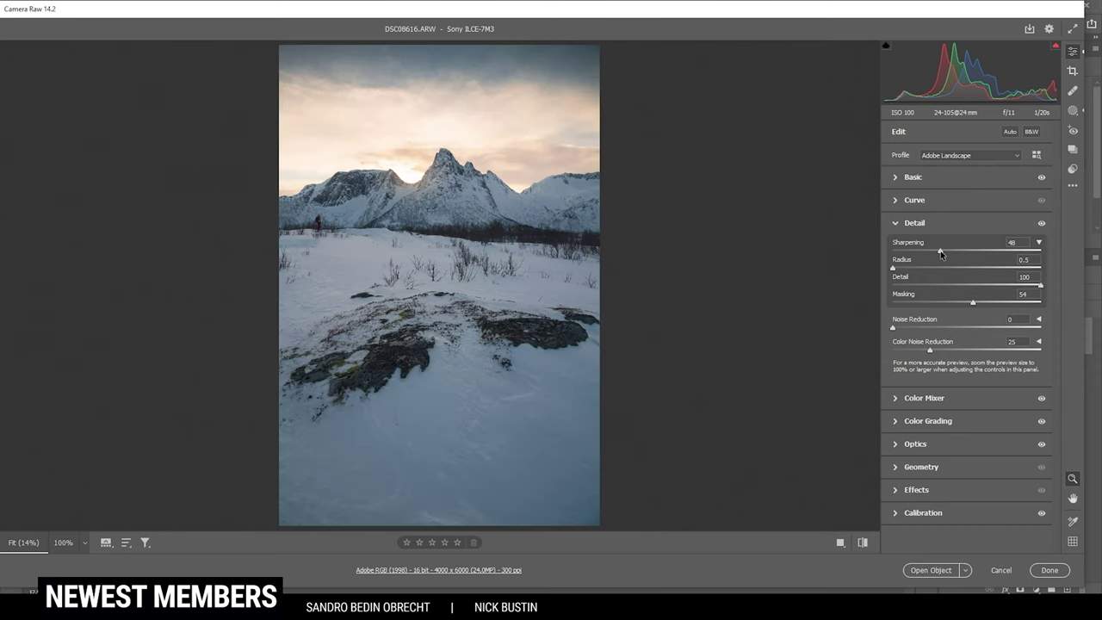
{"action": "left_click_drag", "start_coordinate": [944, 253], "coordinate": [961, 255]}
Open the processed photo in Photoshop and add a new Soft Light layer above it
{"action": "left_click", "coordinate": [931, 570]}
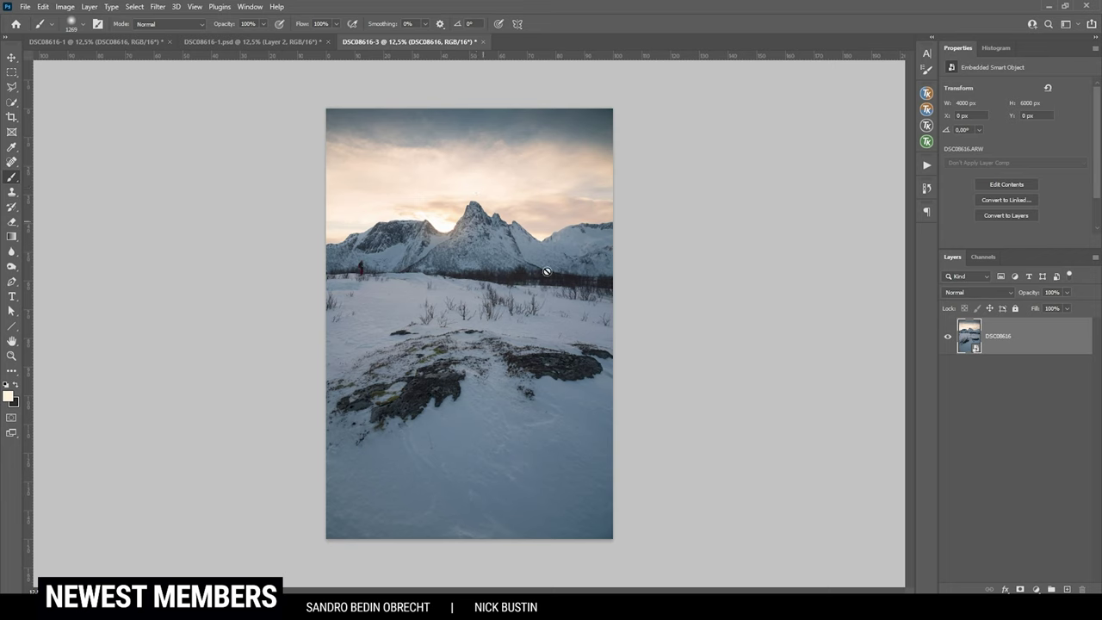
{"action": "left_click", "coordinate": [1067, 589]}
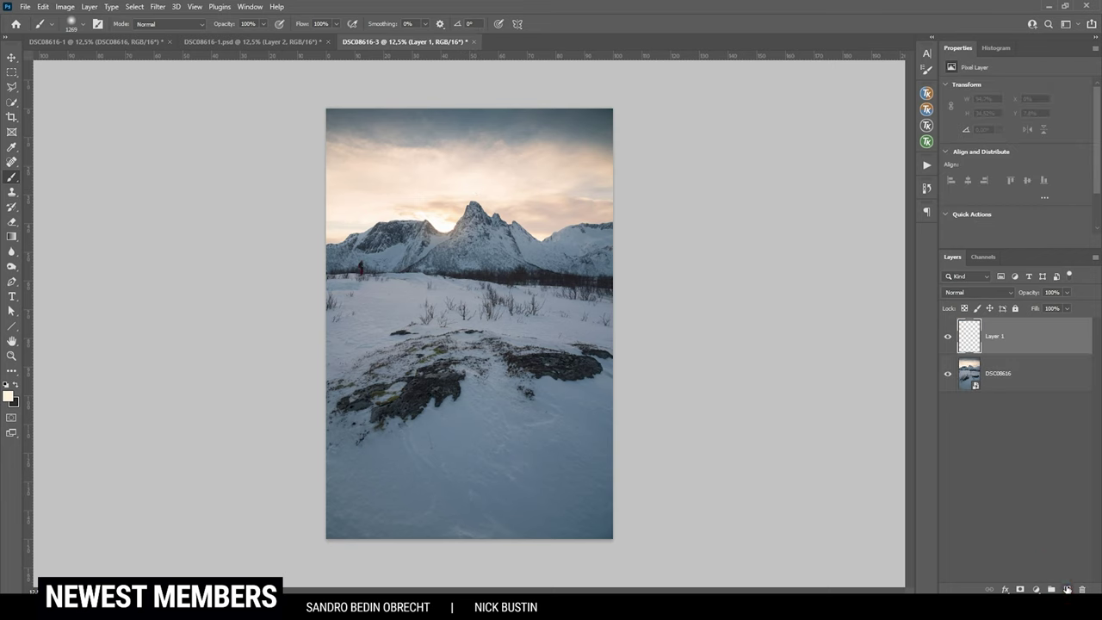
{"action": "left_click", "coordinate": [956, 291]}
Set the brush to 13% opacity with pale cream #fff1d8 as the foreground colour
{"action": "left_click", "coordinate": [263, 25]}
{"action": "left_click_drag", "start_coordinate": [231, 34], "coordinate": [216, 37]}
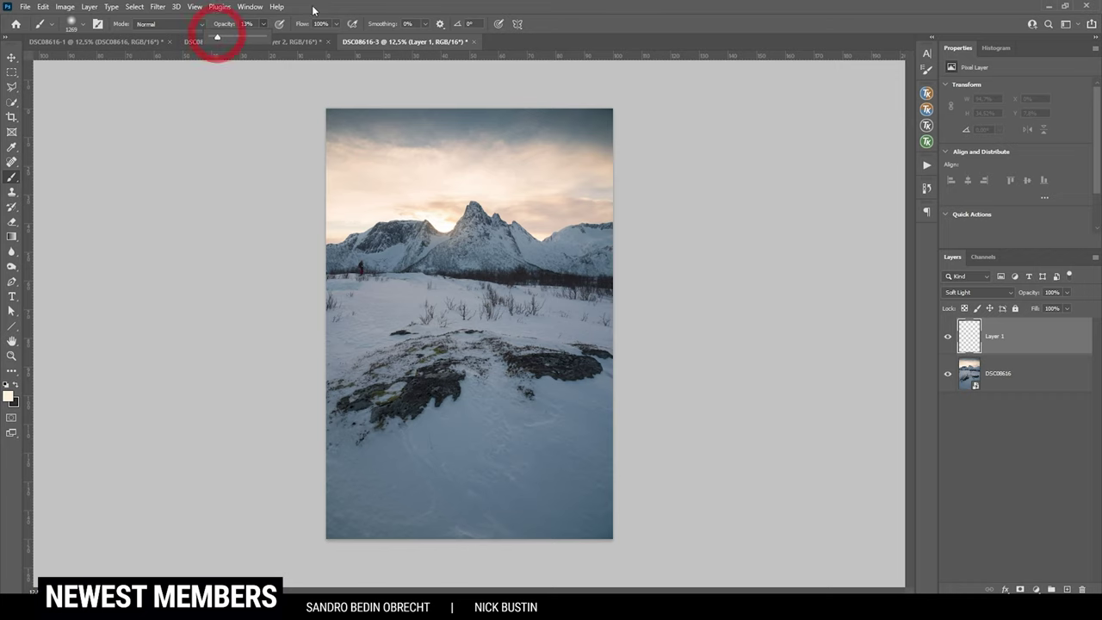
{"action": "left_click", "coordinate": [319, 8]}
{"action": "left_click", "coordinate": [9, 397]}
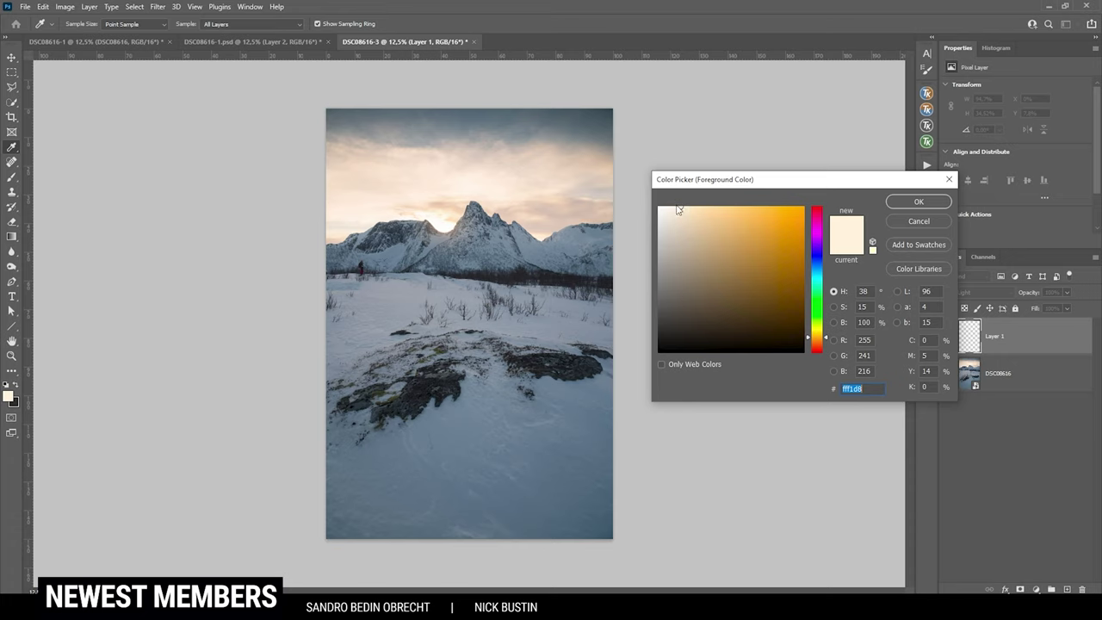
{"action": "left_click", "coordinate": [675, 205]}
{"action": "key", "text": "Return"}
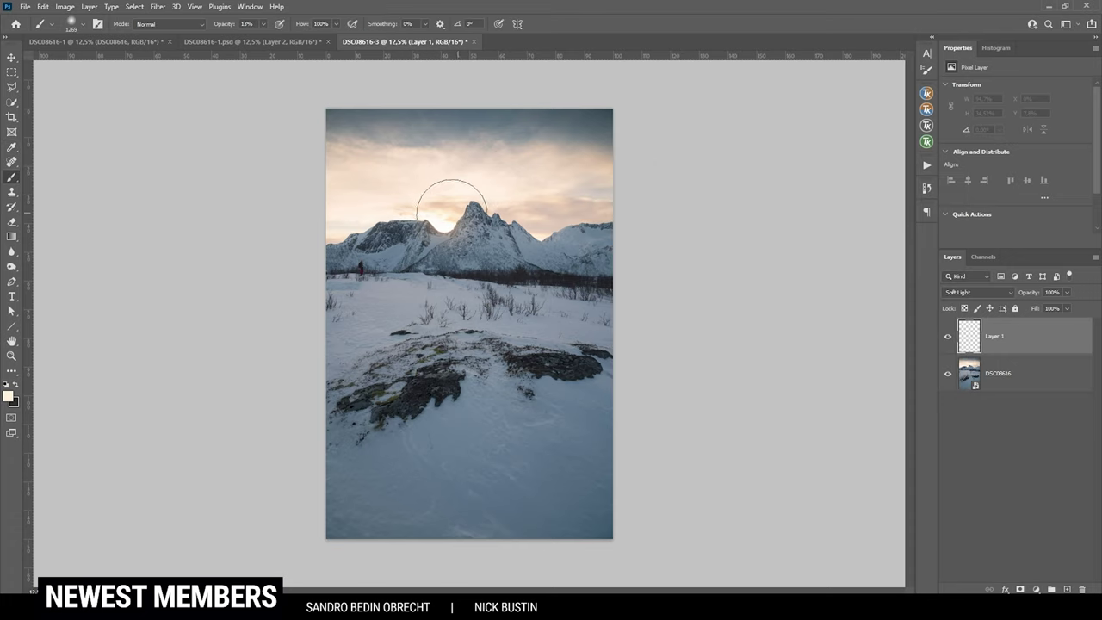
Paint a faint warm glow near the sun, across the right sky and over the peaks
{"action": "mouse_move", "coordinate": [445, 219]}
{"action": "left_mouse_down"}
{"action": "mouse_move", "coordinate": [437, 209]}
{"action": "mouse_move", "coordinate": [454, 209]}
{"action": "mouse_move", "coordinate": [351, 224]}
{"action": "left_mouse_up"}
{"action": "left_click", "coordinate": [622, 215]}
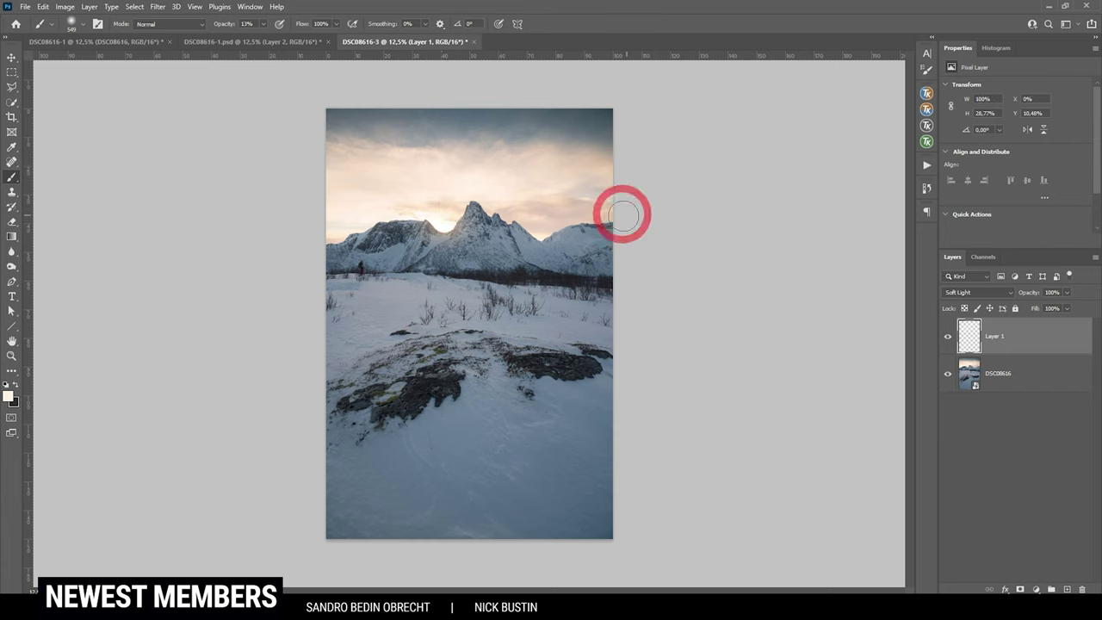
{"action": "left_click", "coordinate": [447, 217]}
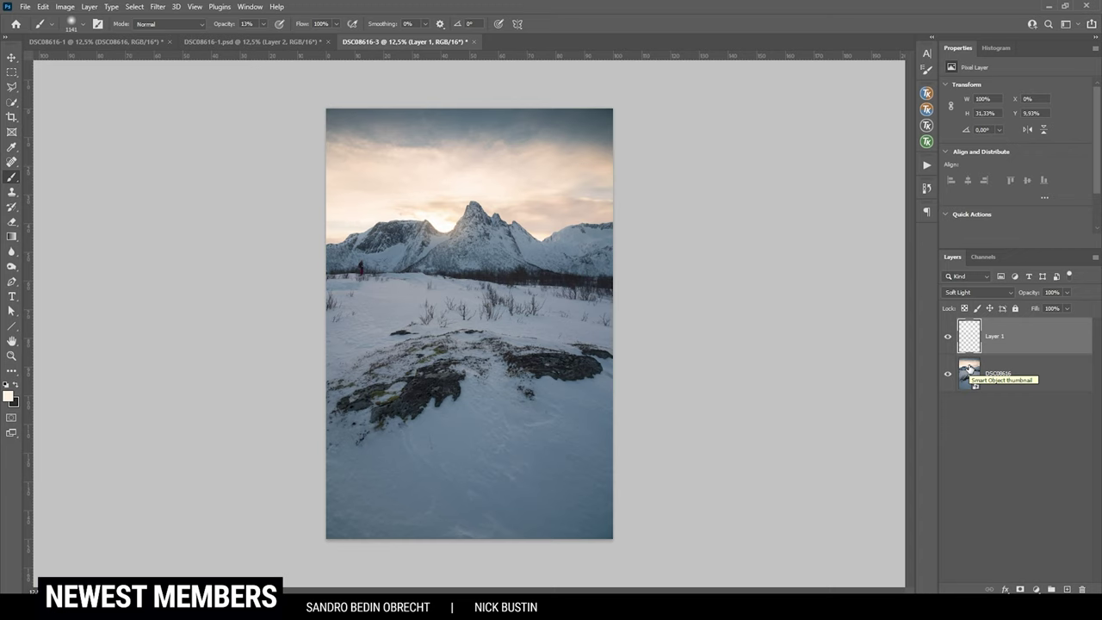
Add Layer 2 and set its blend mode to Hard Light
{"action": "left_click", "coordinate": [1067, 589]}
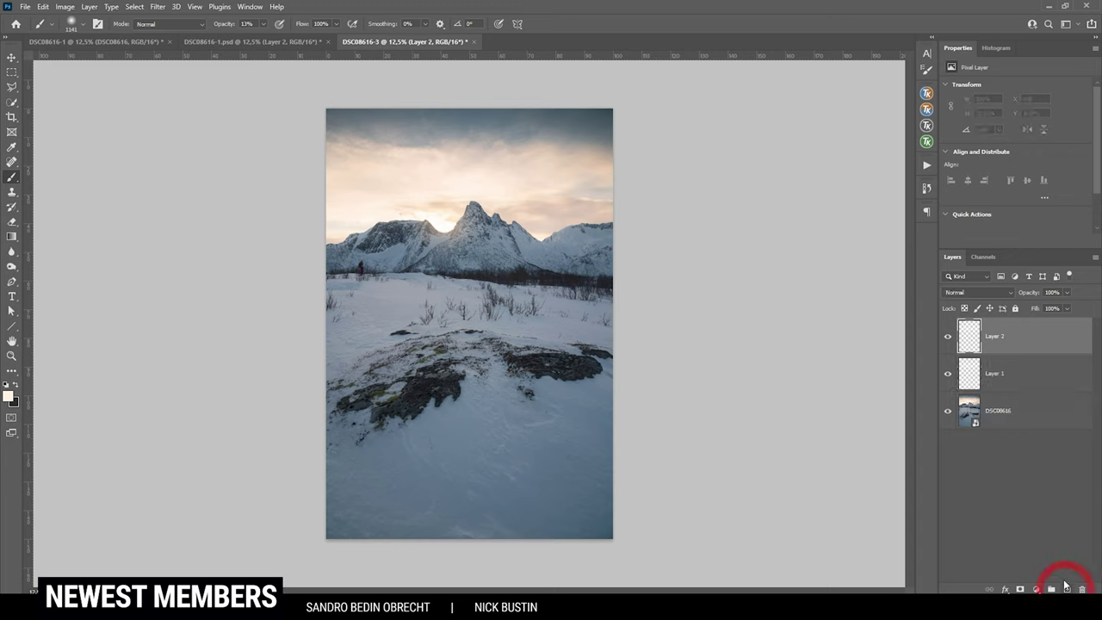
{"action": "left_click", "coordinate": [978, 291]}
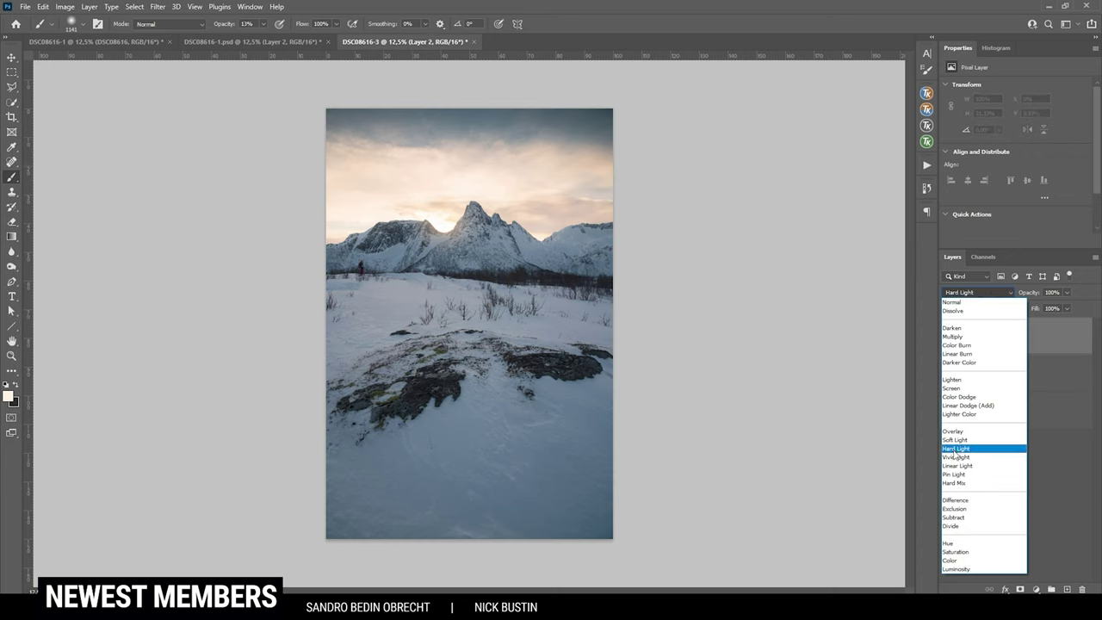
{"action": "left_click", "coordinate": [956, 448]}
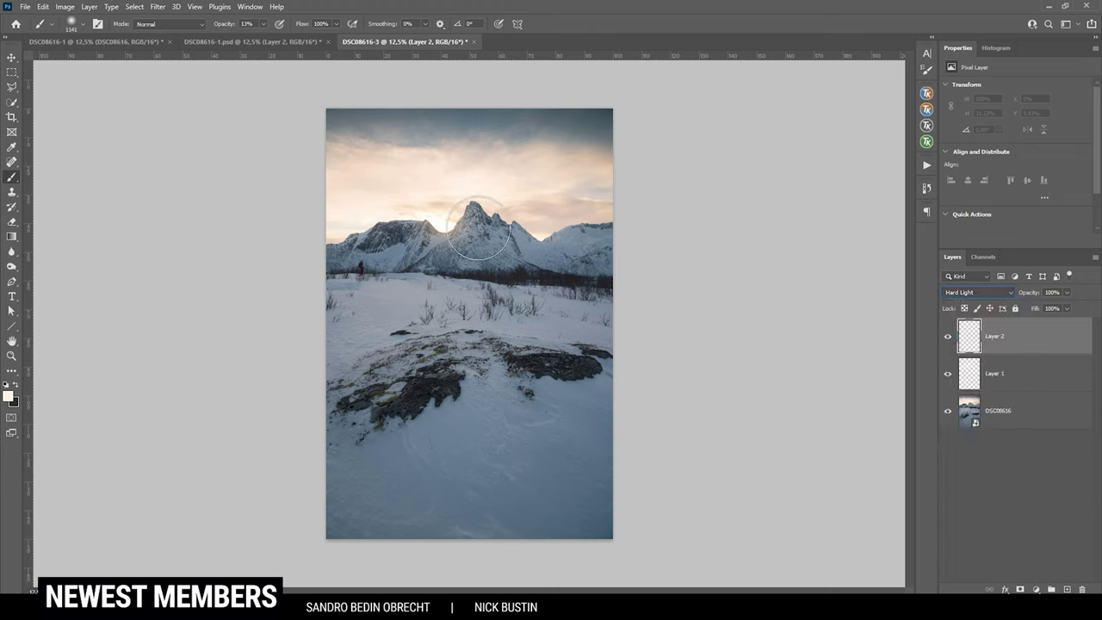
Brighten the central peak with small light brush dabs, then toggle Layer 2 to compare
{"action": "right_click", "coordinate": [437, 222], "text": "alt"}
{"action": "left_click", "coordinate": [444, 215]}
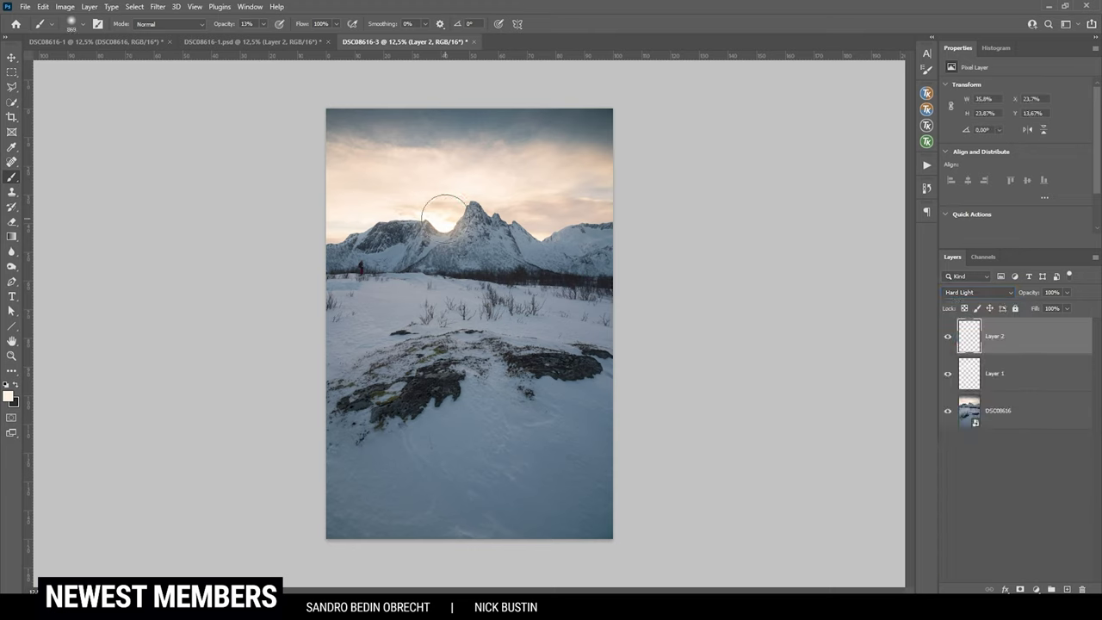
{"action": "left_click", "coordinate": [413, 214]}
{"action": "right_click", "coordinate": [418, 206], "text": "alt"}
{"action": "left_click", "coordinate": [441, 222]}
{"action": "right_click", "coordinate": [442, 224], "text": "alt"}
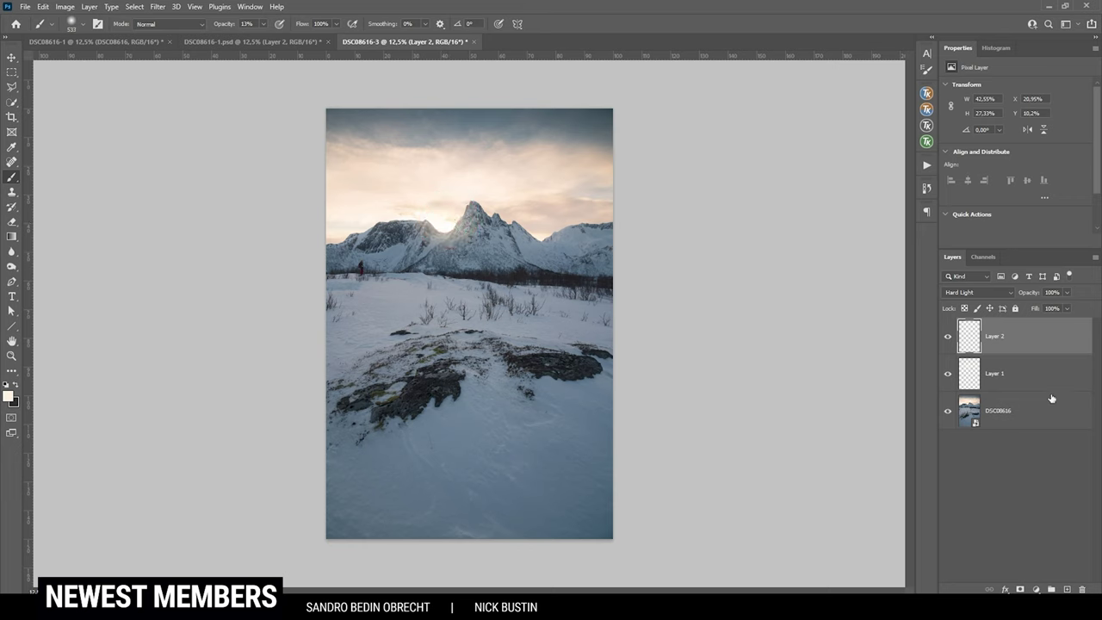
{"action": "left_click", "coordinate": [947, 336]}
{"action": "left_click", "coordinate": [947, 336]}
Add Layer 3 and give it a midtones luminosity layer mask from RapidMask2, after previewing Lights 1 and 2
{"action": "key", "text": "ctrl+shift+alt+n"}
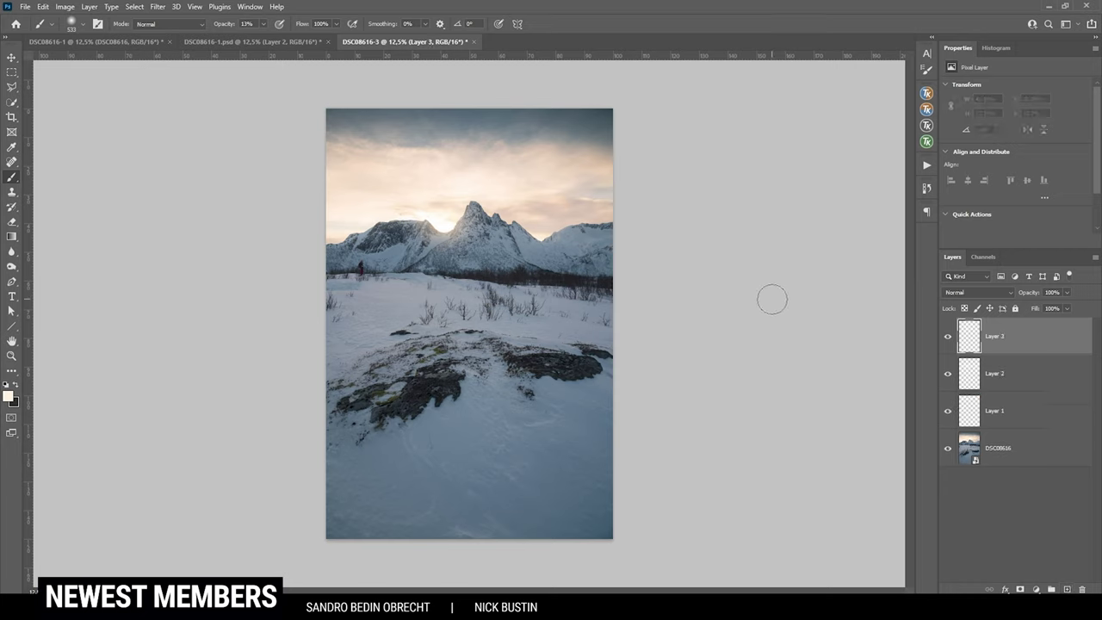
{"action": "left_click", "coordinate": [926, 141]}
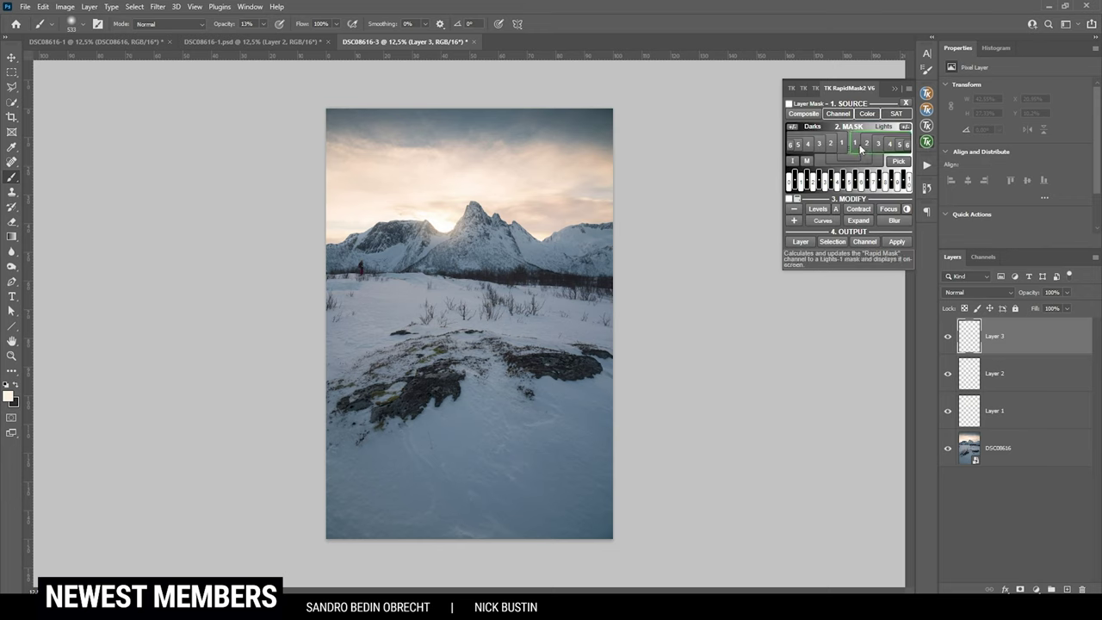
{"action": "left_click", "coordinate": [854, 148]}
{"action": "left_click", "coordinate": [867, 143]}
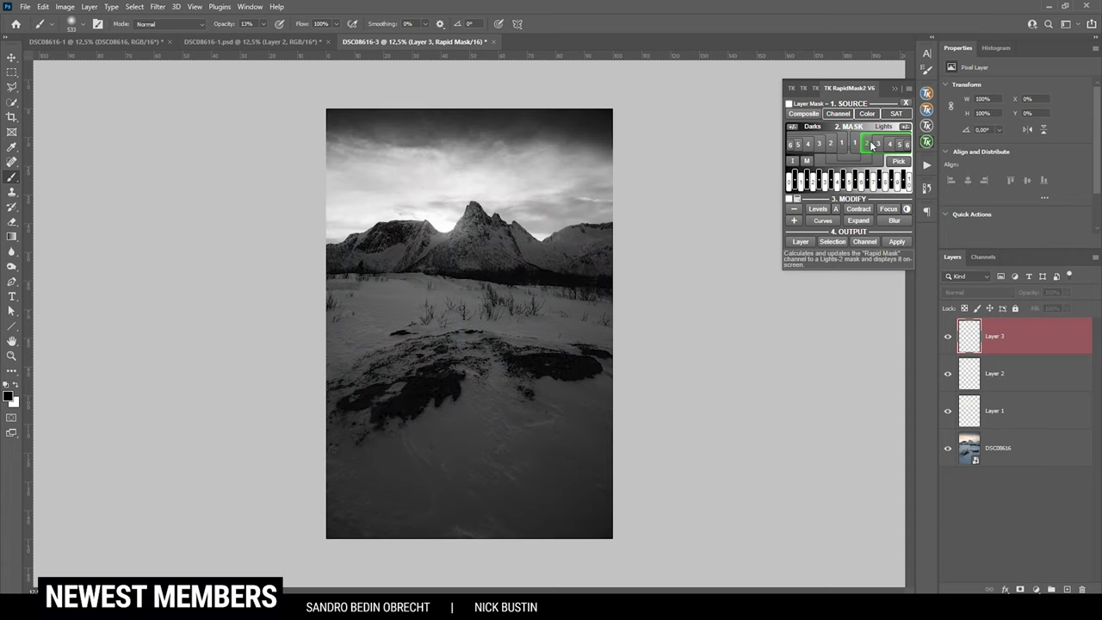
{"action": "left_click", "coordinate": [829, 158]}
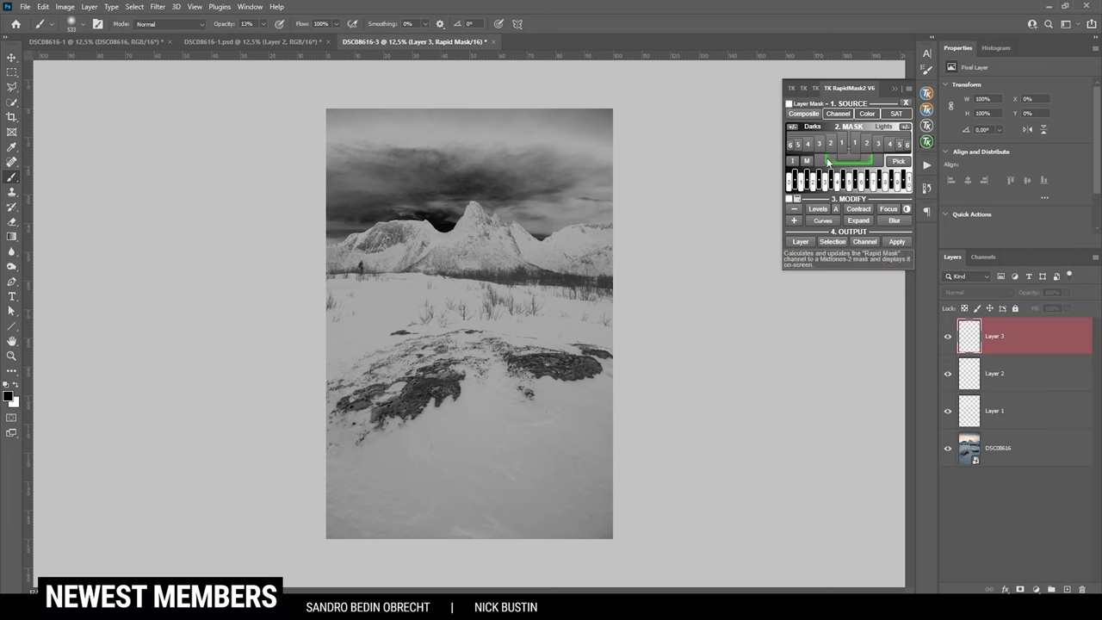
{"action": "left_click", "coordinate": [788, 103]}
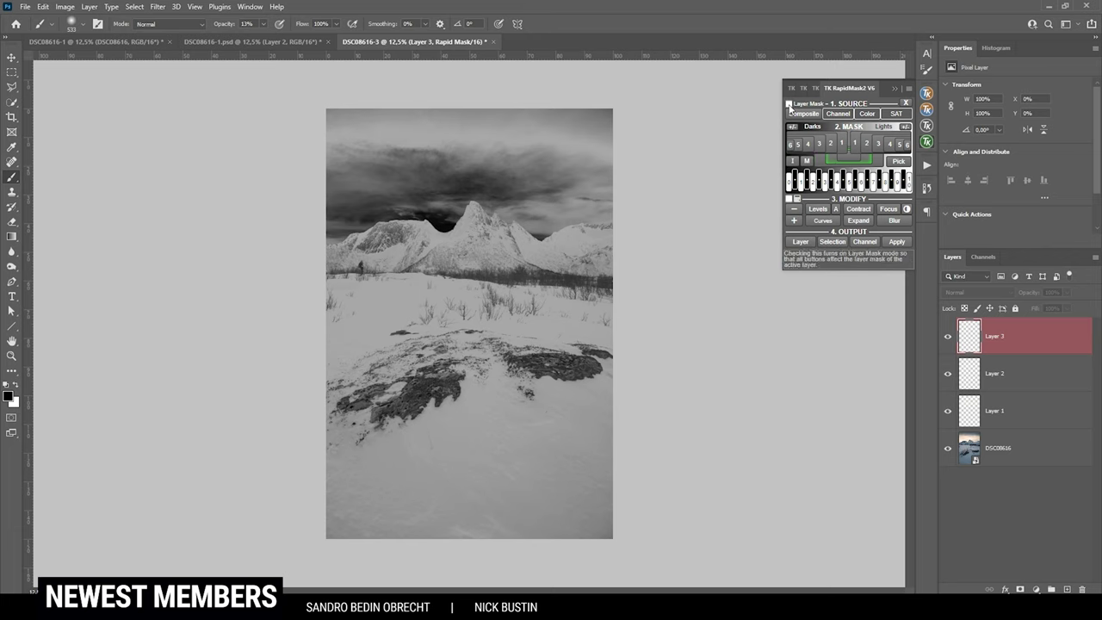
{"action": "left_click", "coordinate": [832, 179]}
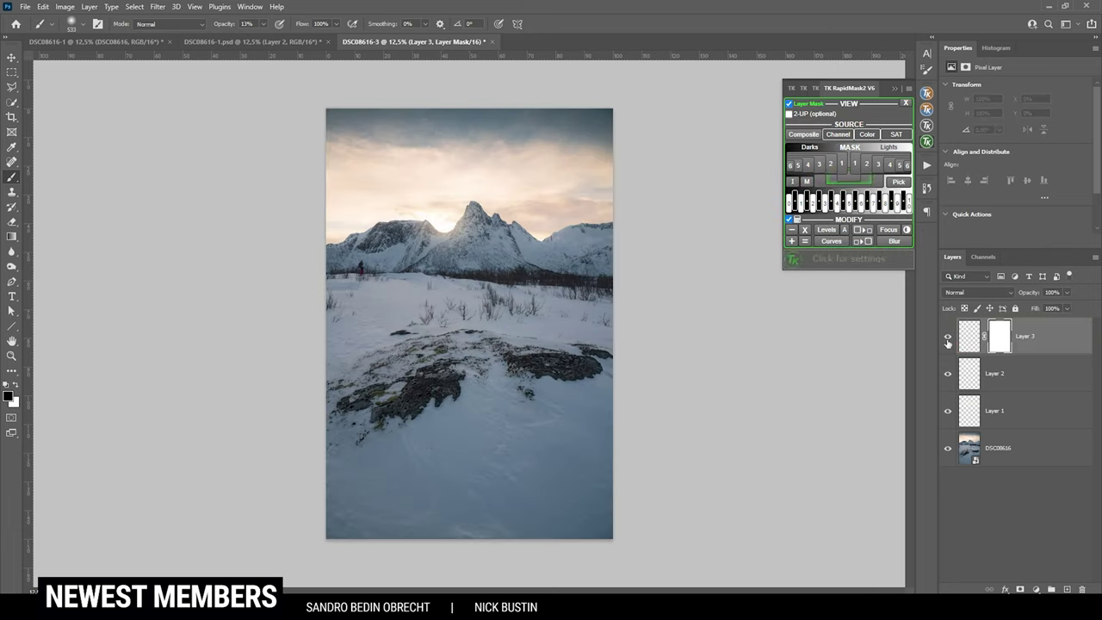
Set Layer 3 to Overlay and paint pale cream at 31% brush opacity over the rocks and snow
{"action": "left_click", "coordinate": [963, 293]}
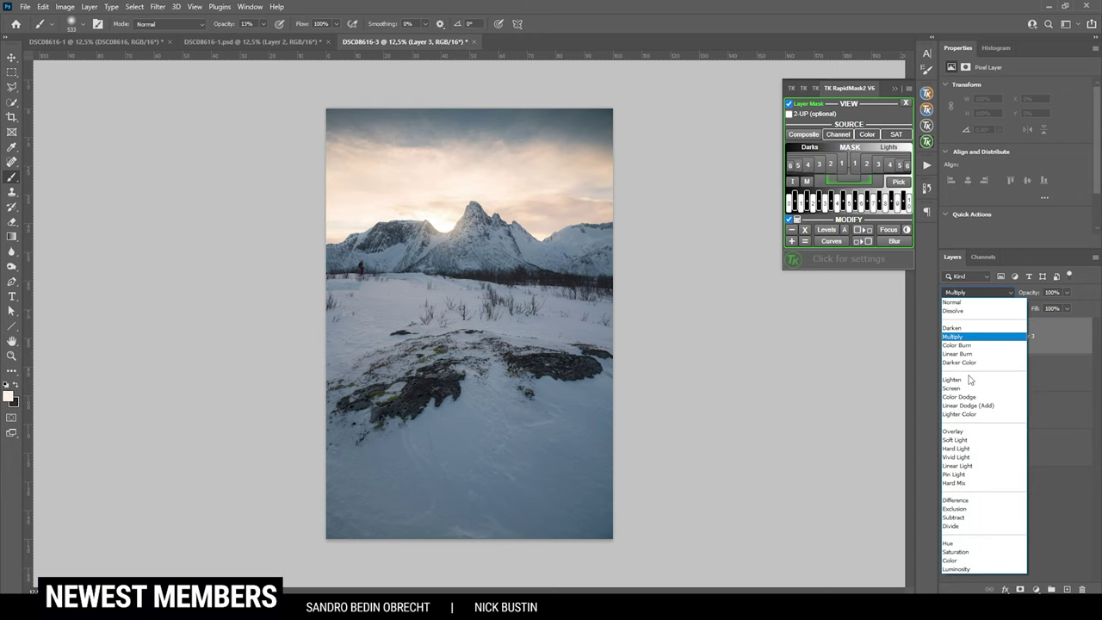
{"action": "left_click", "coordinate": [953, 431]}
{"action": "key", "text": "F12"}
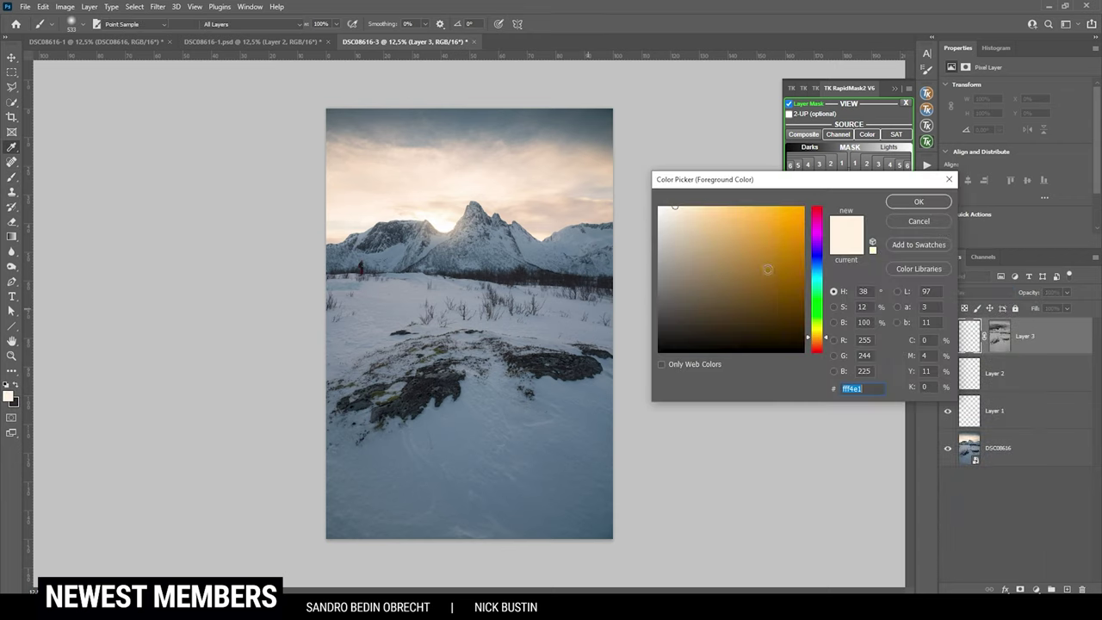
{"action": "left_click", "coordinate": [915, 203]}
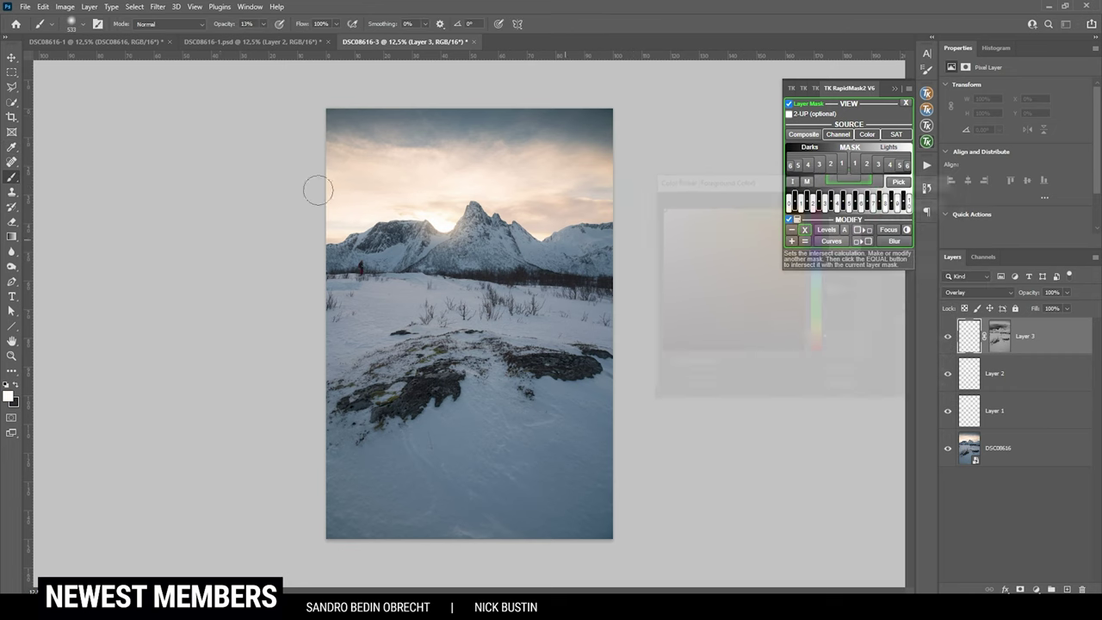
{"action": "left_click", "coordinate": [263, 24]}
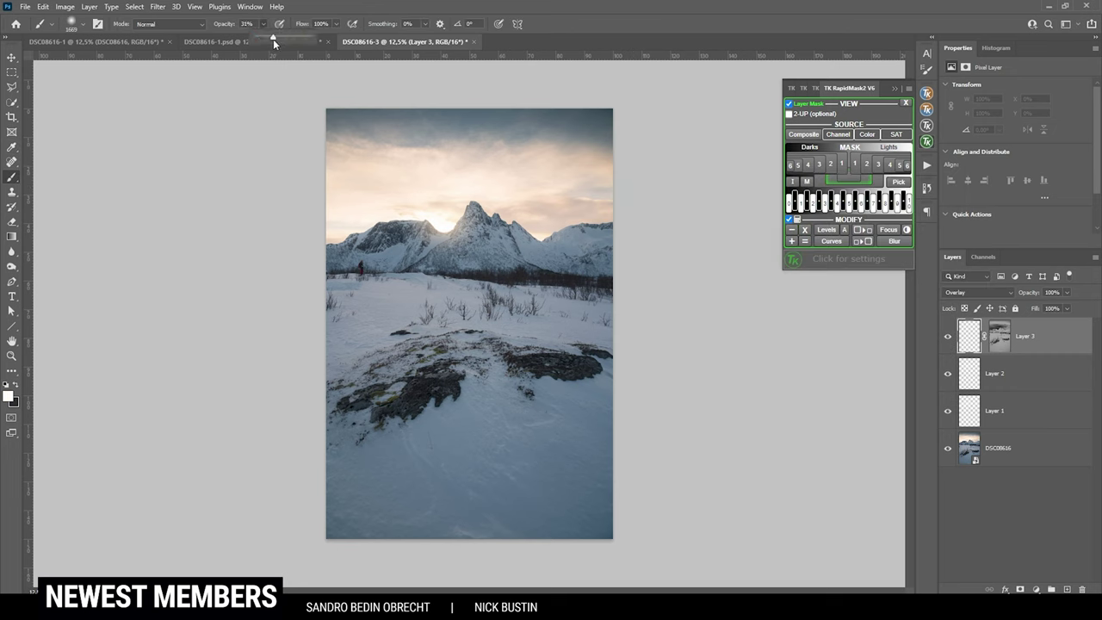
{"action": "left_click", "coordinate": [313, 8]}
{"action": "mouse_move", "coordinate": [459, 374]}
{"action": "left_mouse_down"}
{"action": "mouse_move", "coordinate": [387, 388]}
{"action": "mouse_move", "coordinate": [469, 367]}
{"action": "mouse_move", "coordinate": [578, 385]}
{"action": "mouse_move", "coordinate": [490, 451]}
{"action": "mouse_move", "coordinate": [440, 424]}
{"action": "mouse_move", "coordinate": [369, 424]}
{"action": "mouse_move", "coordinate": [457, 328]}
{"action": "left_mouse_up"}
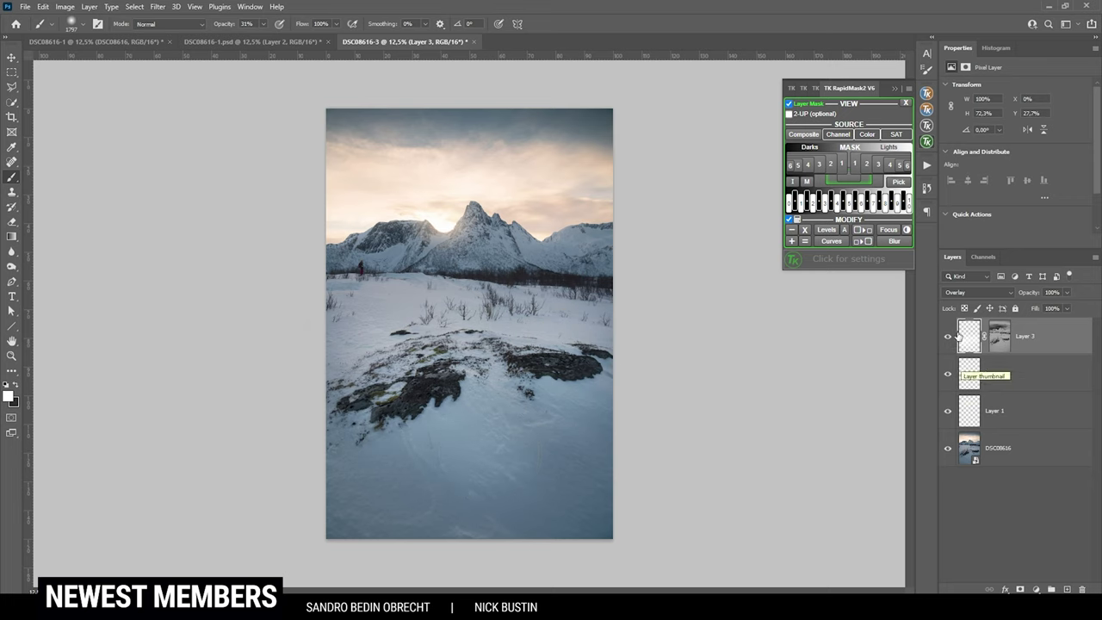
Lower Layer 3's opacity to 72% and toggle its visibility to compare
{"action": "left_click", "coordinate": [969, 335]}
{"action": "left_click", "coordinate": [1066, 295]}
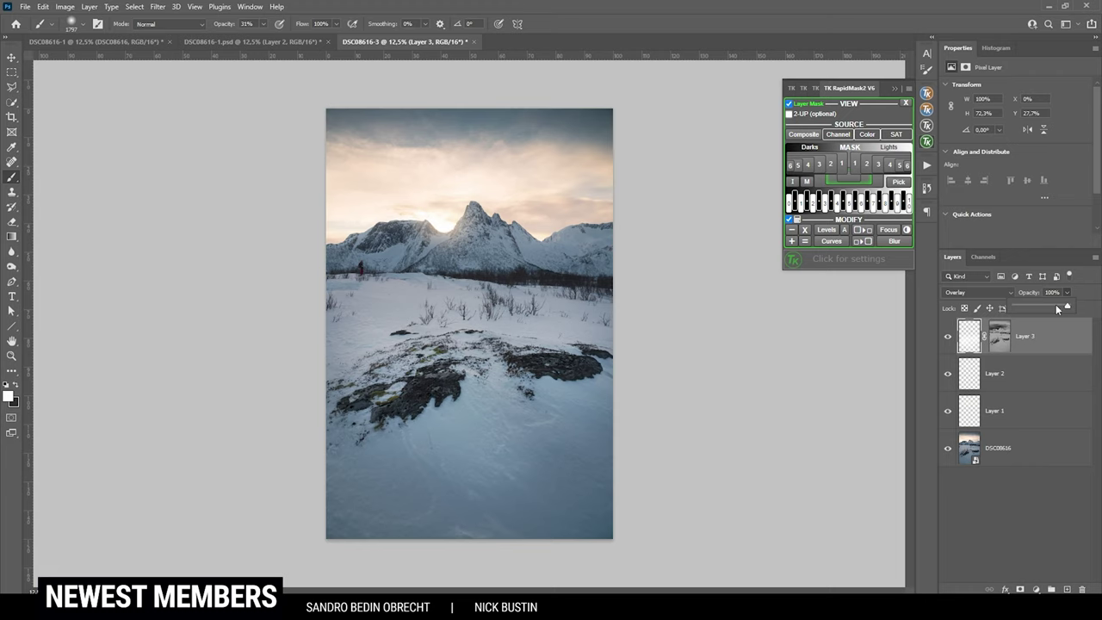
{"action": "left_click_drag", "start_coordinate": [1067, 307], "coordinate": [1060, 307]}
{"action": "left_click", "coordinate": [947, 342]}
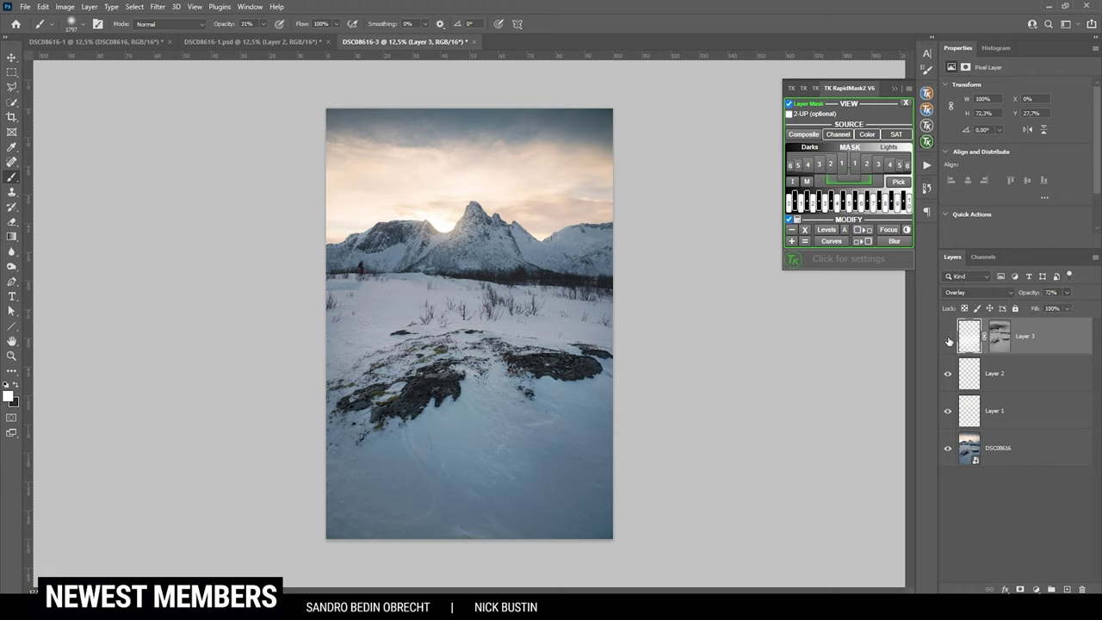
{"action": "left_click", "coordinate": [948, 335]}
{"action": "left_click", "coordinate": [947, 336]}
Merge all visible layers into a new Layer 4 with the plugin's merge tool
{"action": "left_click", "coordinate": [927, 110]}
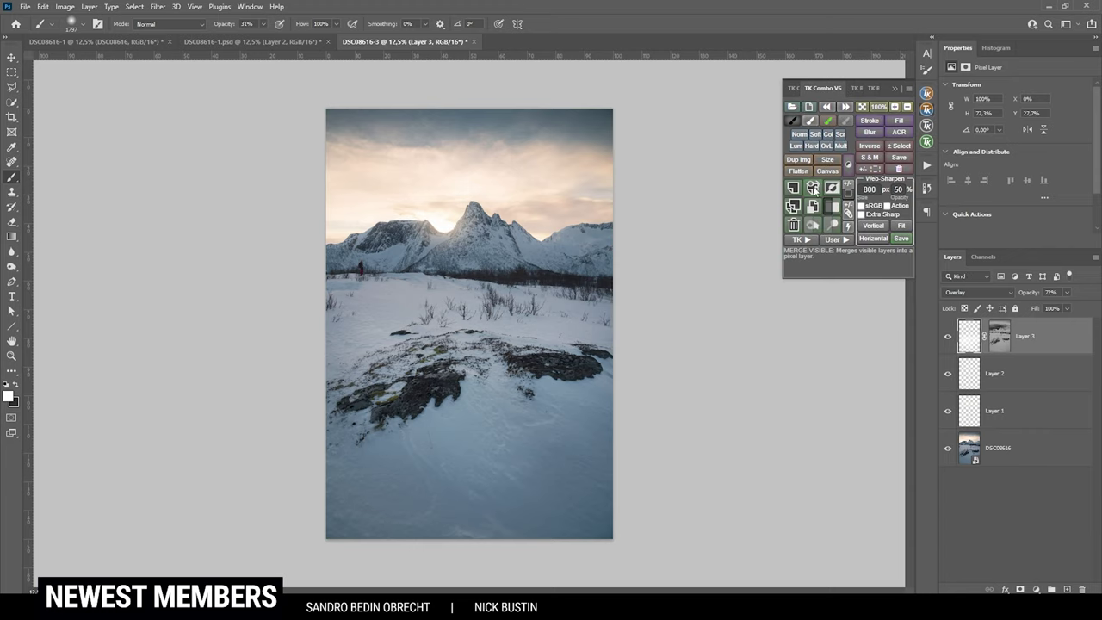
{"action": "left_click", "coordinate": [813, 186]}
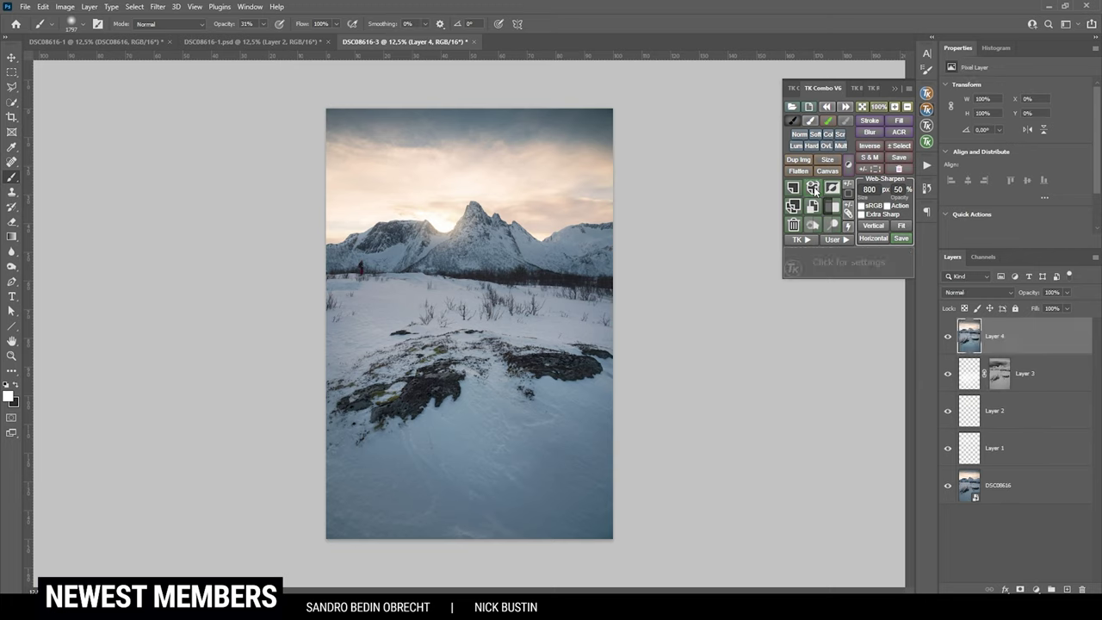
{"action": "left_click", "coordinate": [893, 88]}
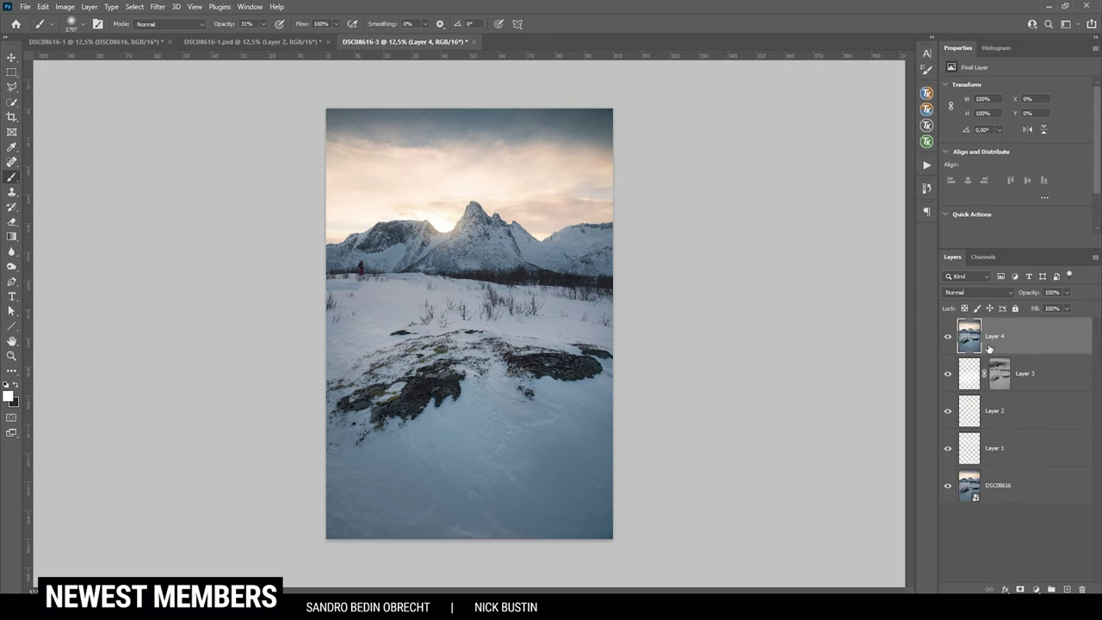
Spot-heal away the red-clad hiker and small snow blemishes in the foreground
{"action": "scroll", "coordinate": [349, 256], "scroll_direction": "up", "scroll_amount": 2}
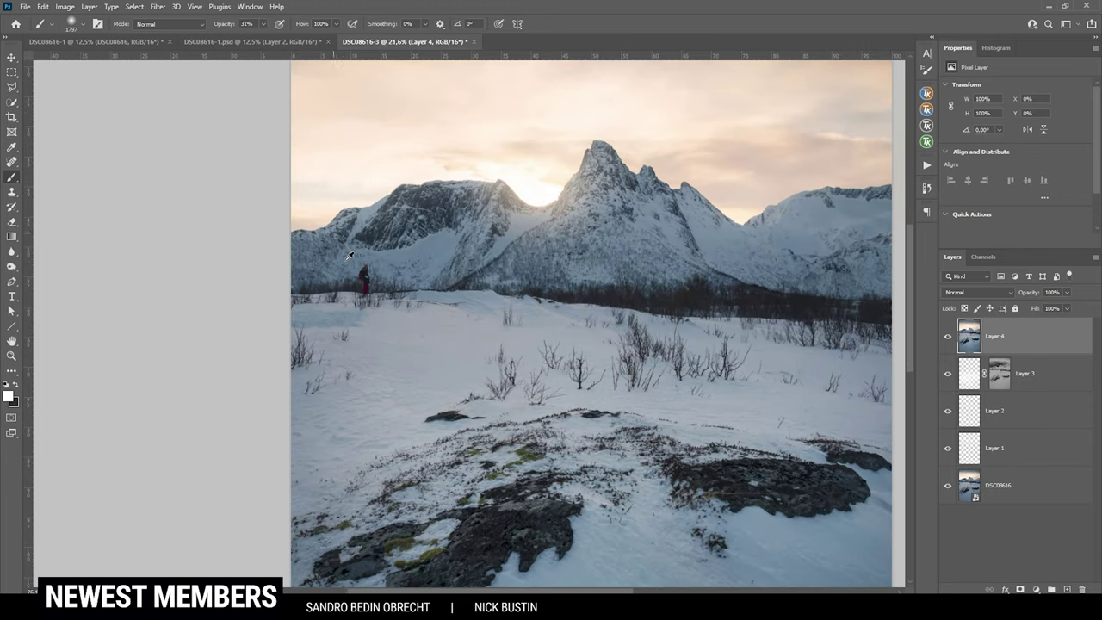
{"action": "scroll", "coordinate": [349, 255], "scroll_direction": "up", "scroll_amount": 5}
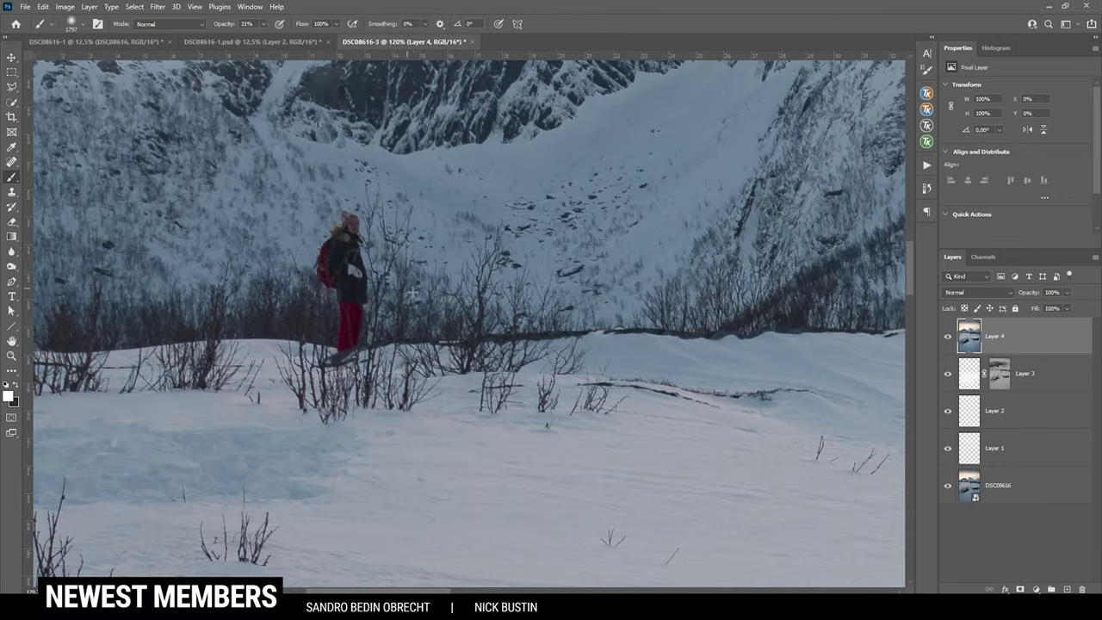
{"action": "left_click", "coordinate": [13, 161]}
{"action": "mouse_move", "coordinate": [348, 262]}
{"action": "left_mouse_down"}
{"action": "mouse_move", "coordinate": [342, 220]}
{"action": "mouse_move", "coordinate": [344, 349]}
{"action": "left_mouse_up"}
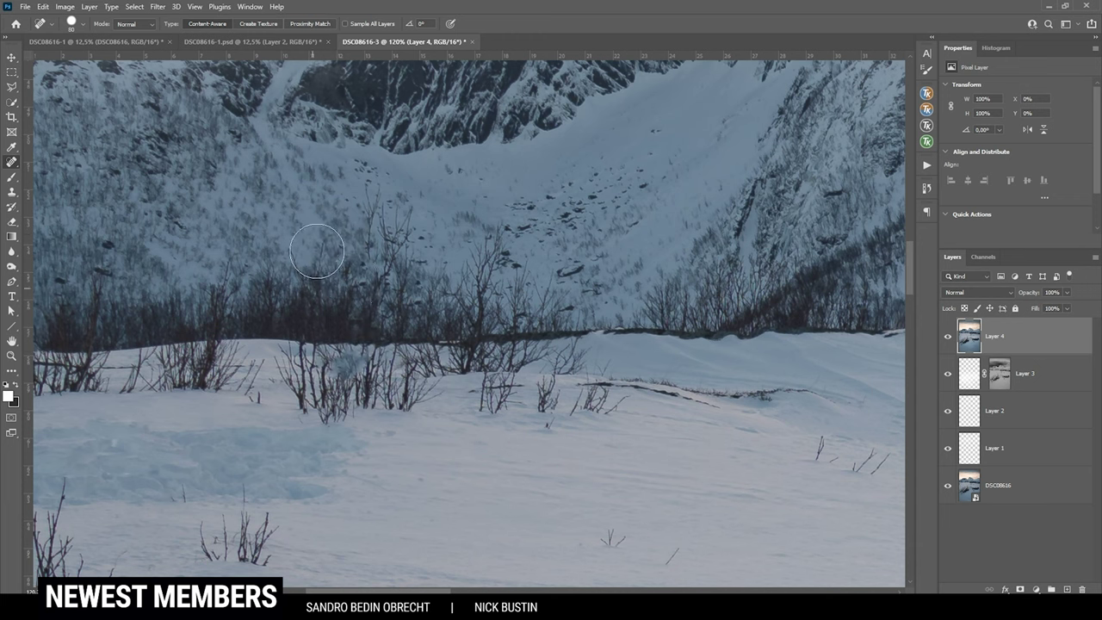
{"action": "scroll", "coordinate": [327, 380], "scroll_direction": "down", "scroll_amount": 5}
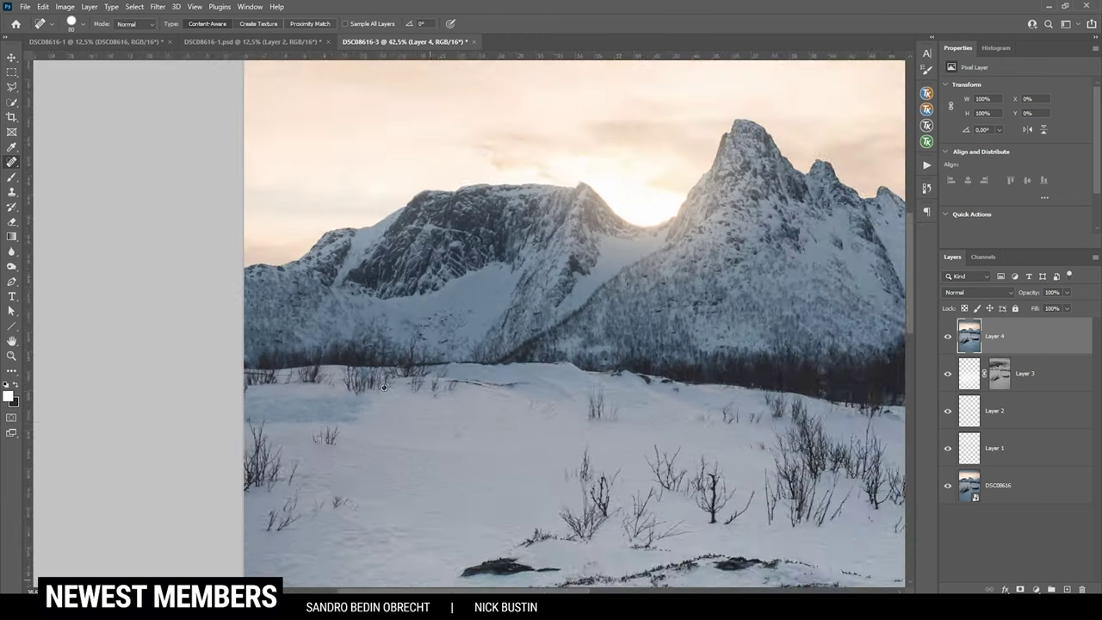
{"action": "scroll", "coordinate": [384, 388], "scroll_direction": "down", "scroll_amount": 2}
{"action": "scroll", "coordinate": [377, 332], "scroll_direction": "up", "scroll_amount": 5}
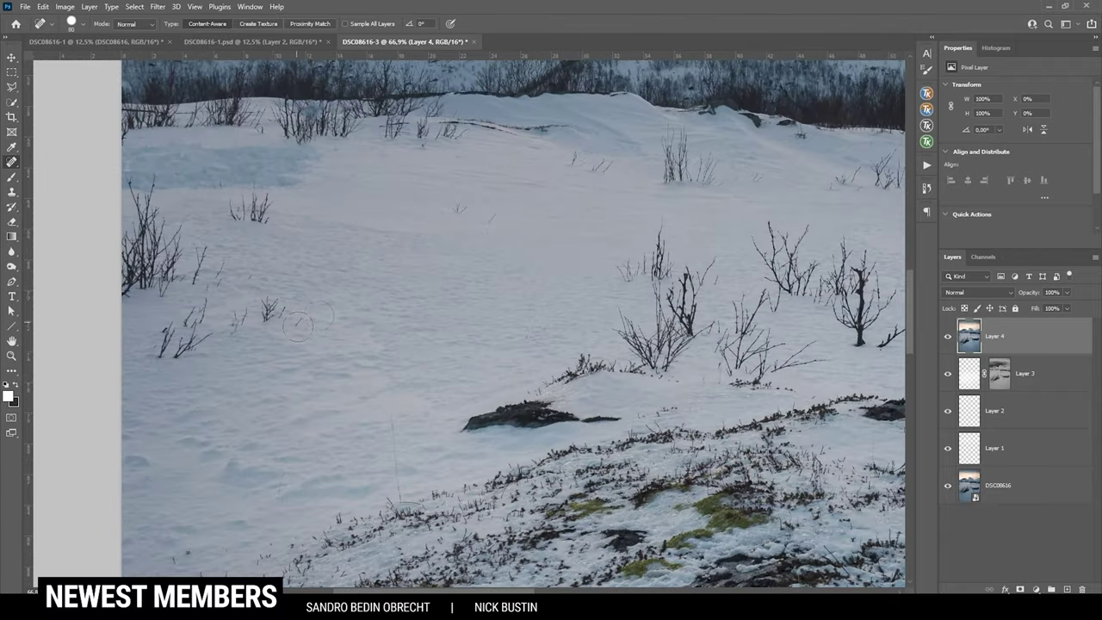
{"action": "scroll", "coordinate": [466, 211], "scroll_direction": "up", "scroll_amount": 2}
{"action": "right_click", "coordinate": [450, 216], "text": "alt"}
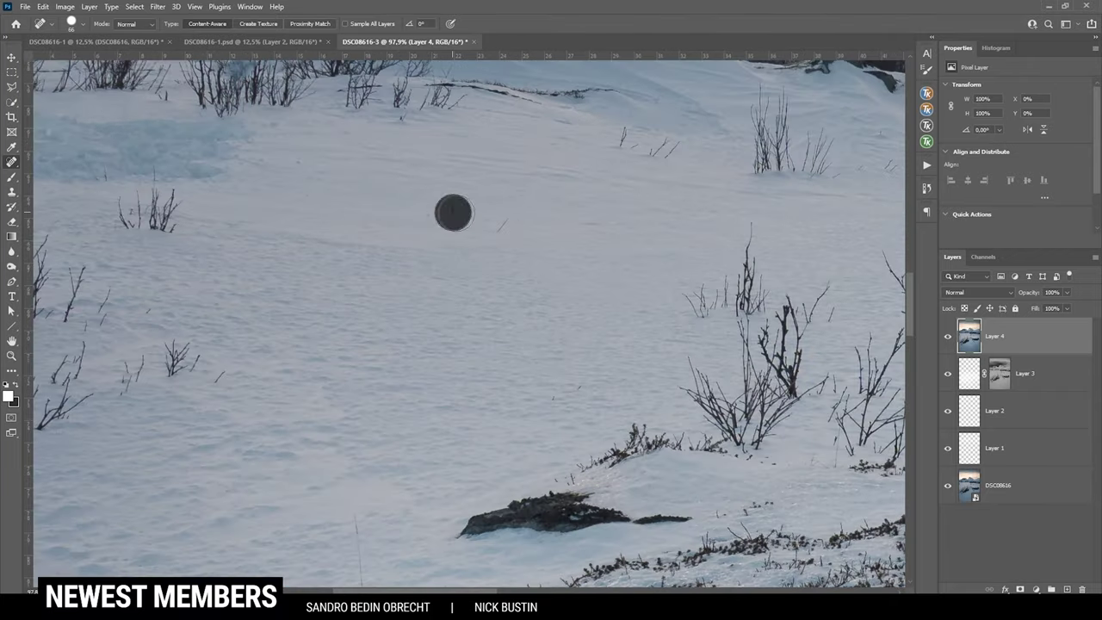
{"action": "scroll", "coordinate": [310, 127], "scroll_direction": "down", "scroll_amount": 1}
{"action": "scroll", "coordinate": [310, 127], "scroll_direction": "down", "scroll_amount": 8}
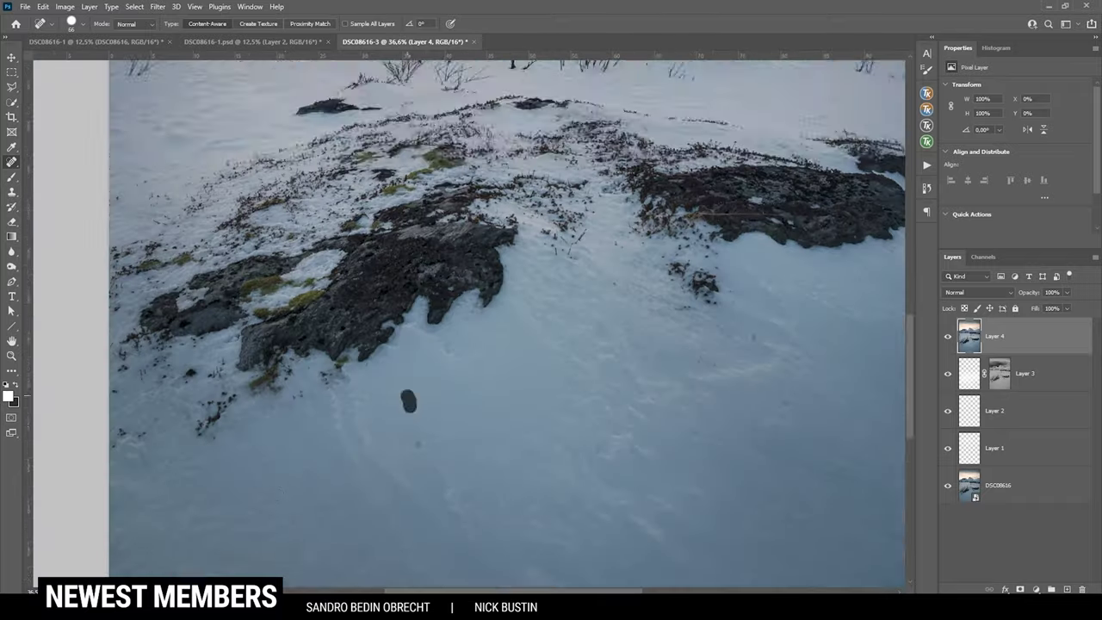
{"action": "scroll", "coordinate": [456, 320], "scroll_direction": "up", "scroll_amount": 1}
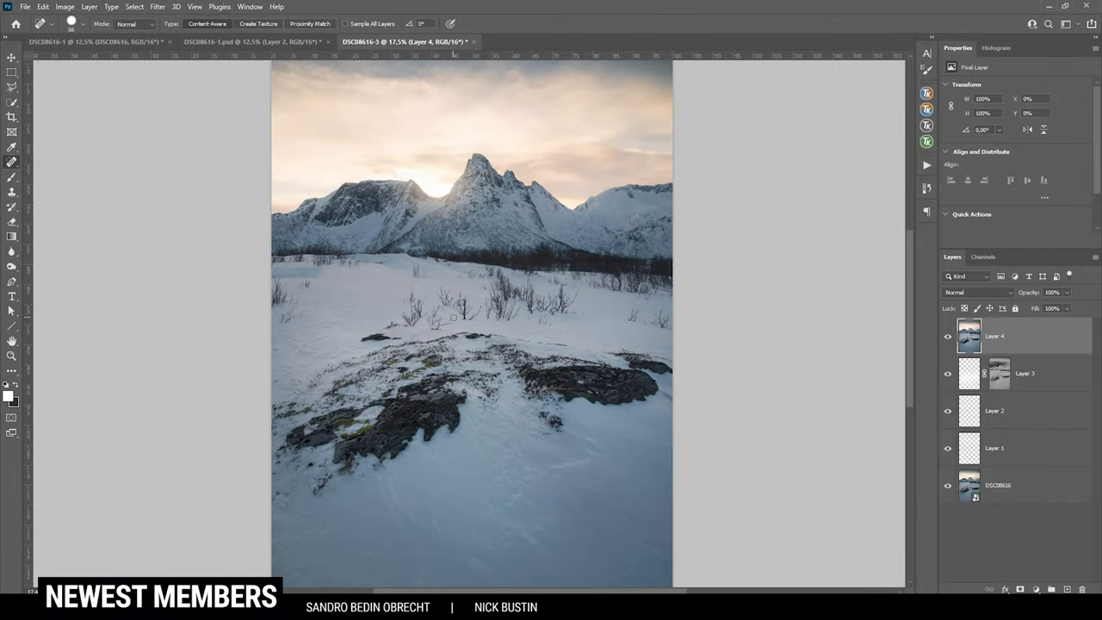
{"action": "scroll", "coordinate": [452, 318], "scroll_direction": "down", "scroll_amount": 1}
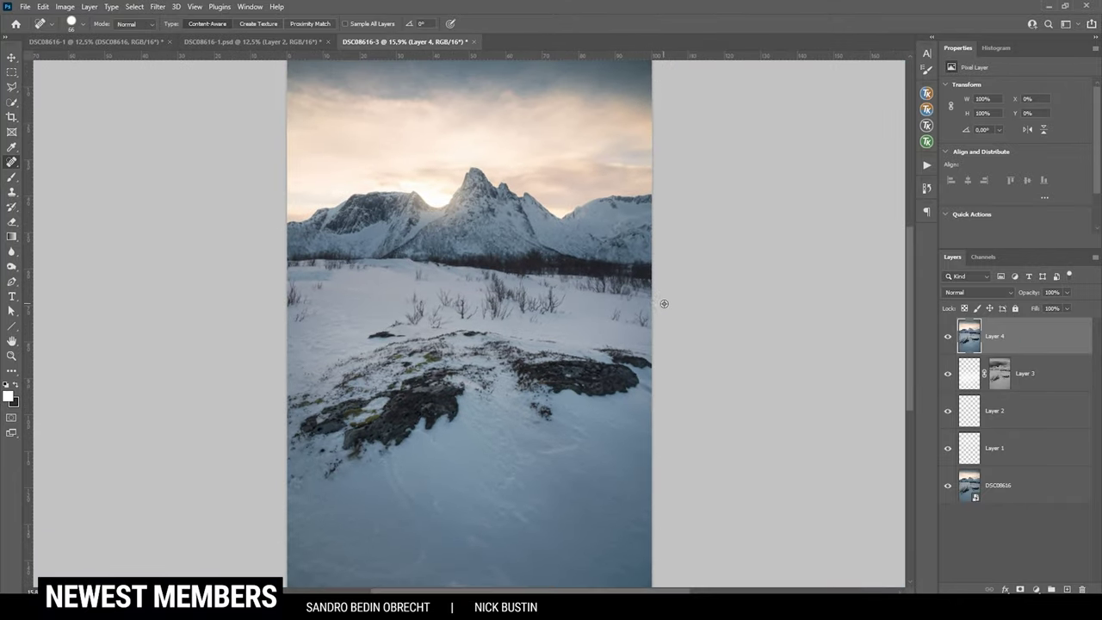
Launch Color Efex Pro 4 and apply the Polarisation filter at Strength 96%
{"action": "left_click", "coordinate": [157, 6]}
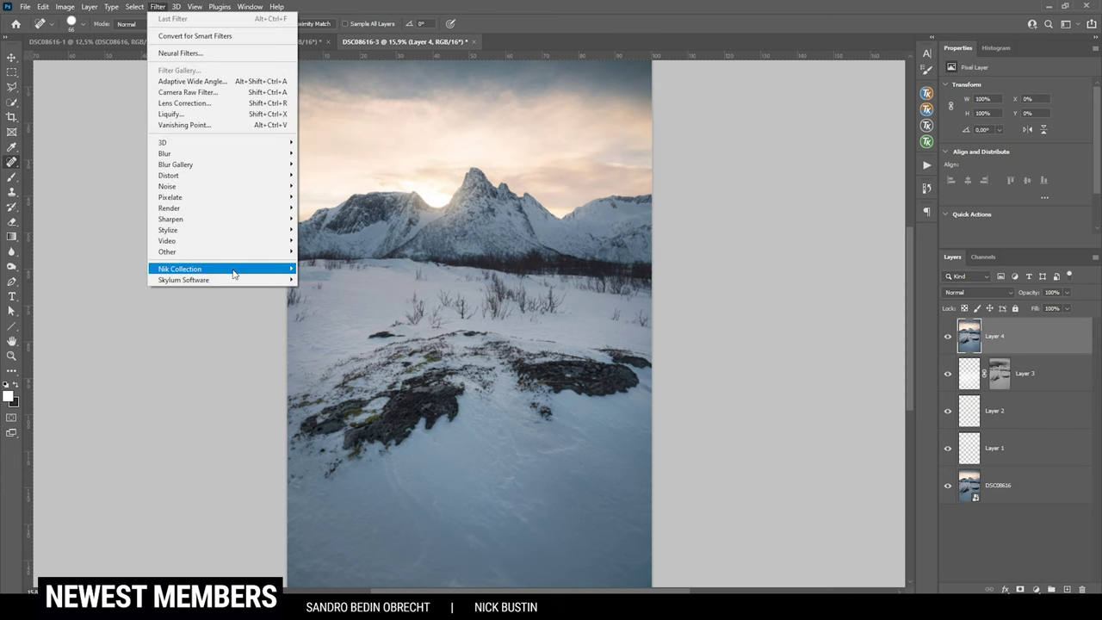
{"action": "mouse_move", "coordinate": [234, 271]}
{"action": "left_click", "coordinate": [373, 279]}
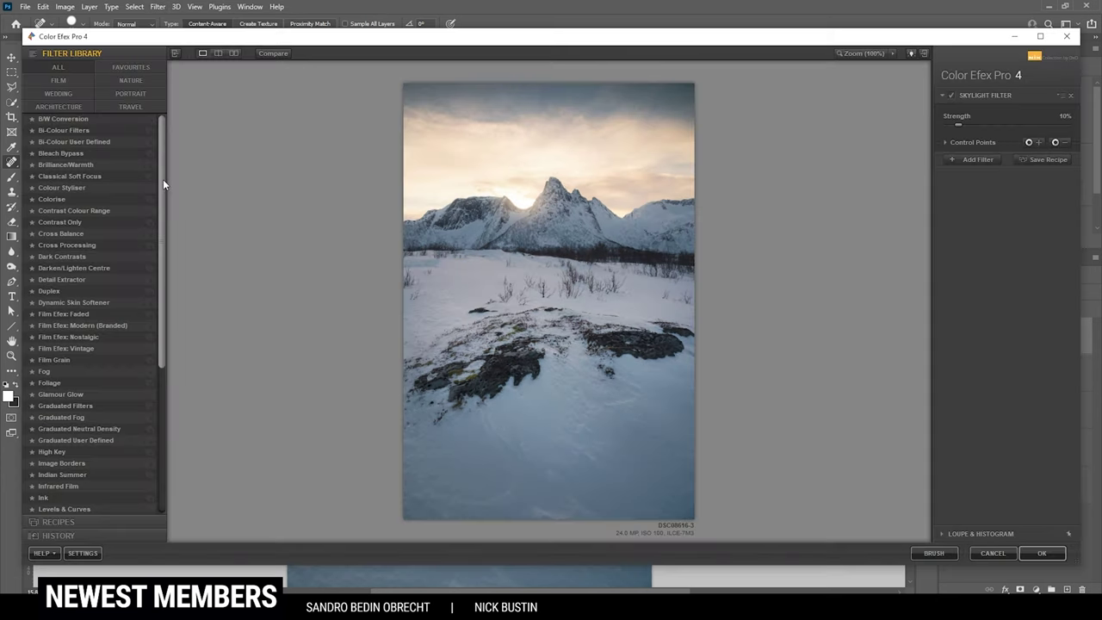
{"action": "left_click_drag", "start_coordinate": [163, 179], "coordinate": [153, 388]}
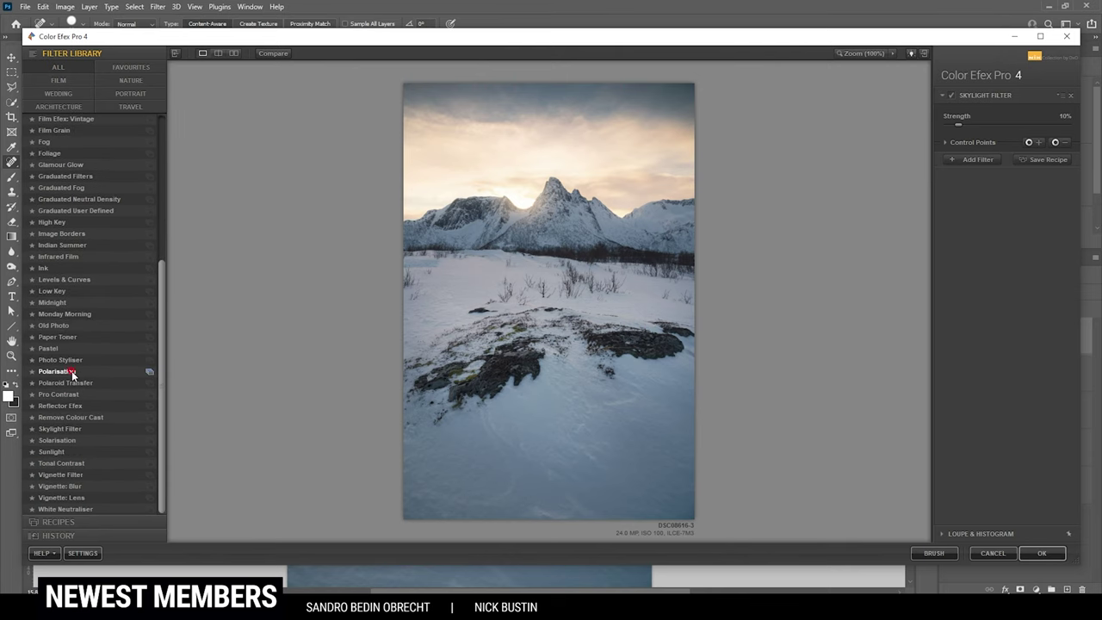
{"action": "left_click", "coordinate": [43, 372]}
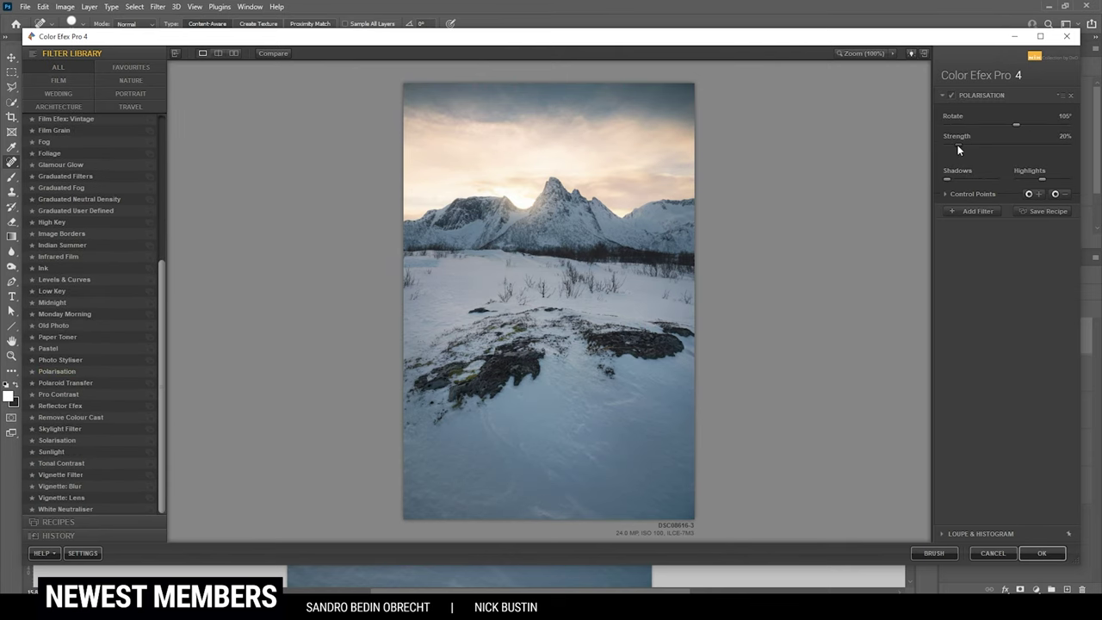
{"action": "mouse_move", "coordinate": [987, 145]}
{"action": "left_mouse_down"}
{"action": "mouse_move", "coordinate": [1023, 144]}
{"action": "mouse_move", "coordinate": [998, 142]}
{"action": "left_mouse_up"}
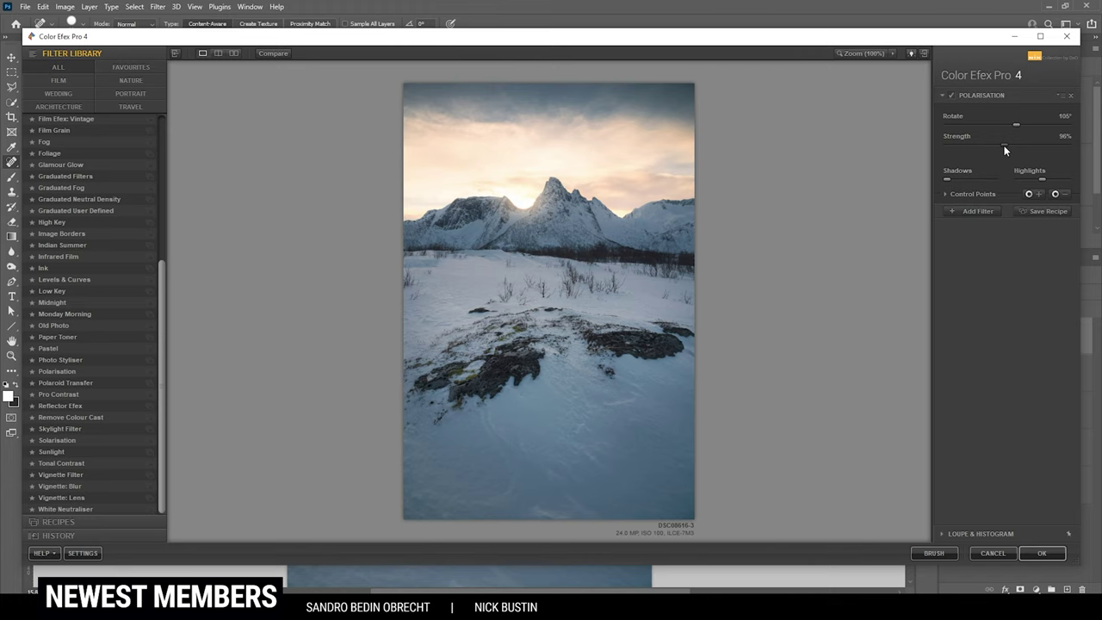
Add a Skylight Filter to the stack and fine-tune its strength
{"action": "left_click", "coordinate": [966, 214]}
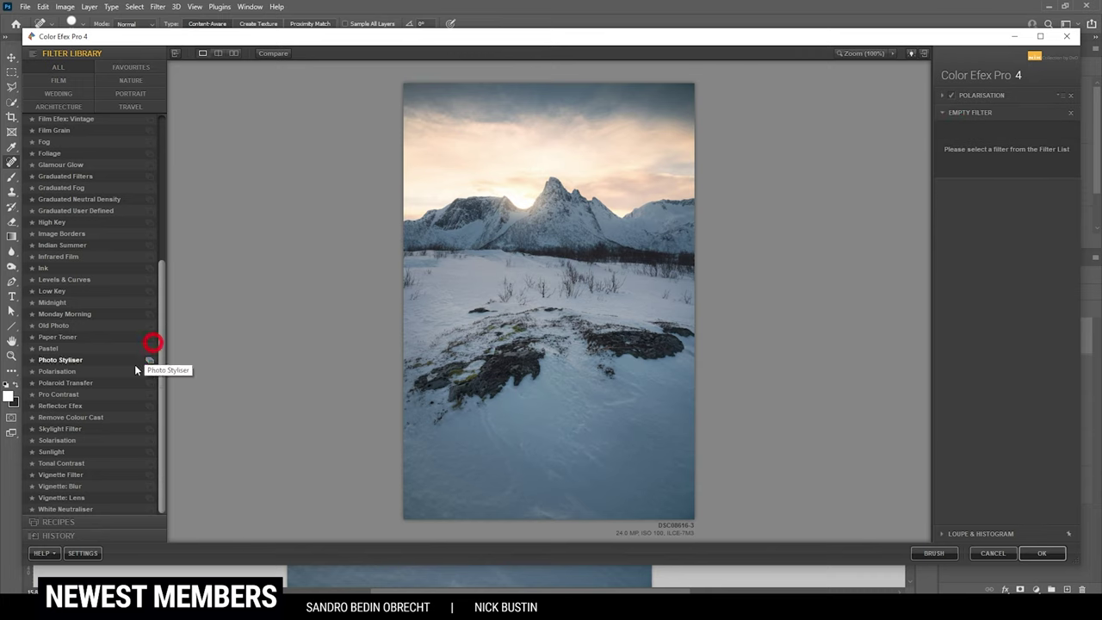
{"action": "left_click", "coordinate": [61, 428]}
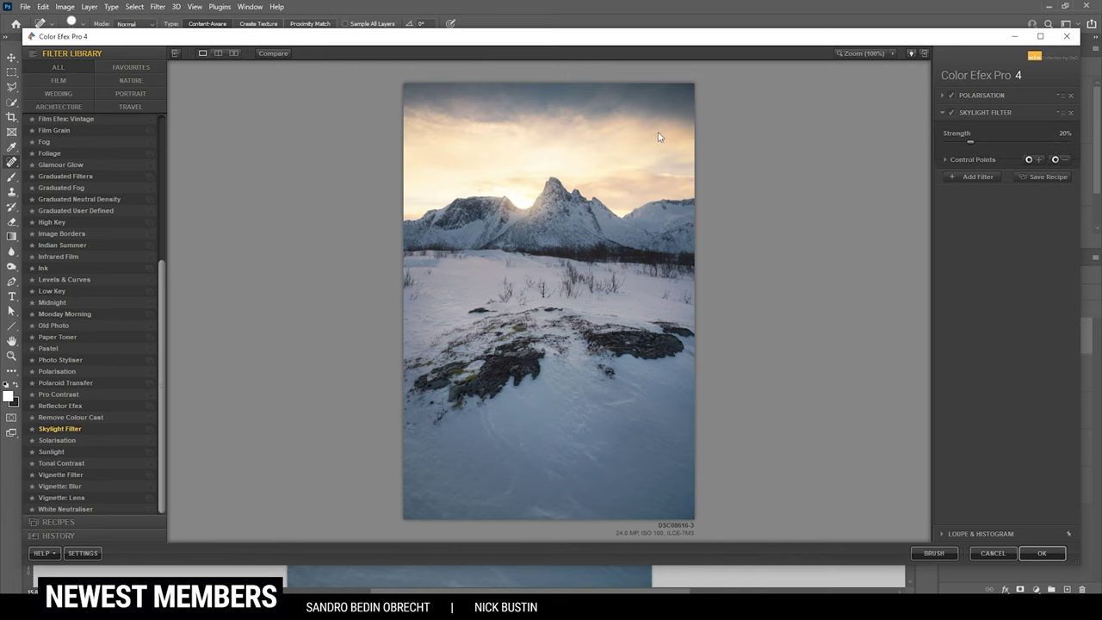
{"action": "left_click_drag", "start_coordinate": [971, 141], "coordinate": [961, 143]}
{"action": "left_click_drag", "start_coordinate": [965, 144], "coordinate": [967, 144]}
Add Brilliance/Warmth with Warmth 12% and apply the filter stack to Layer 4
{"action": "left_click", "coordinate": [968, 177]}
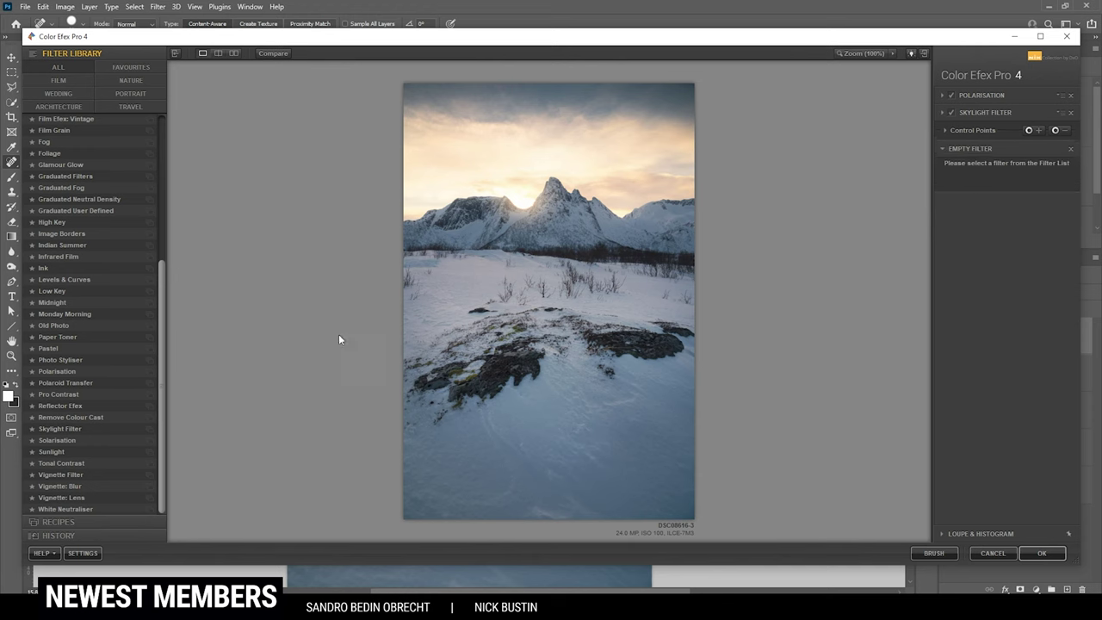
{"action": "left_click_drag", "start_coordinate": [161, 258], "coordinate": [173, 103]}
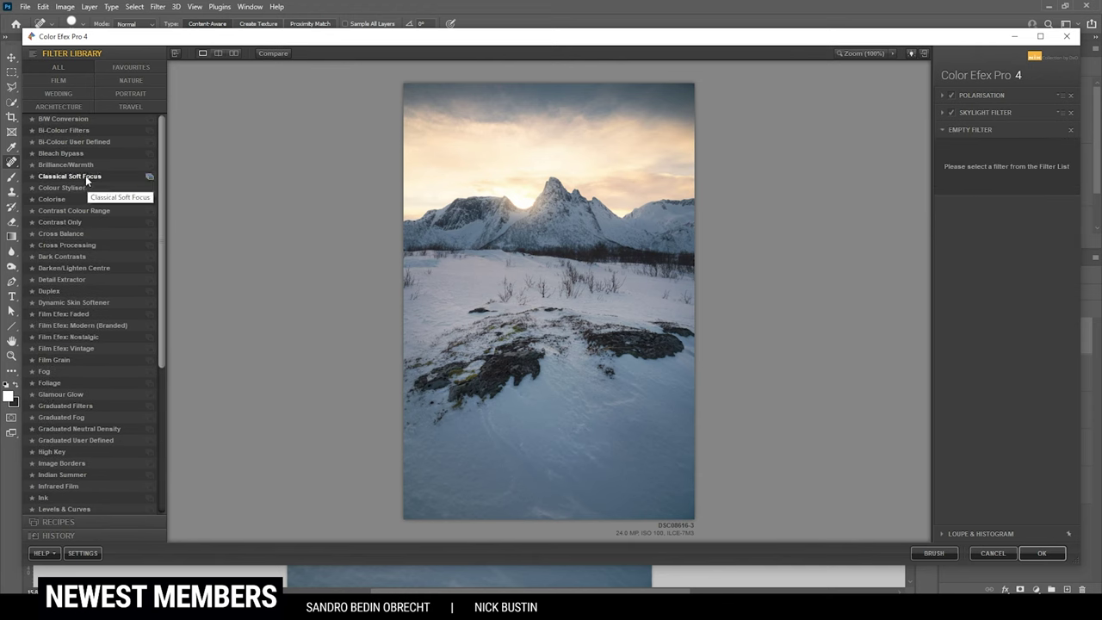
{"action": "left_click", "coordinate": [83, 165]}
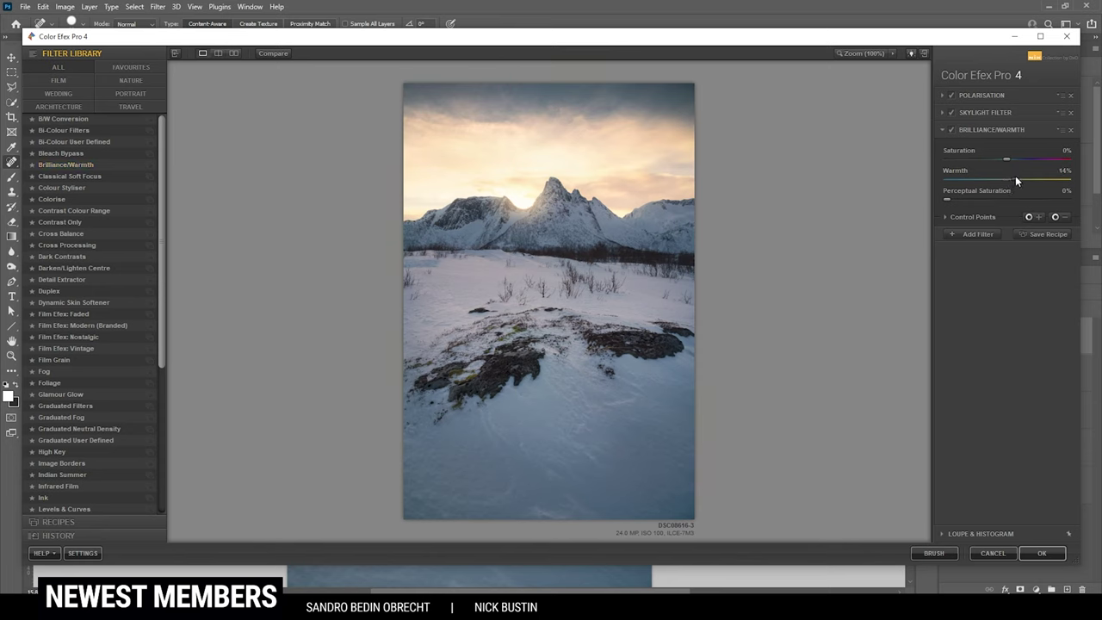
{"action": "left_click", "coordinate": [1015, 177]}
{"action": "left_click", "coordinate": [1042, 554]}
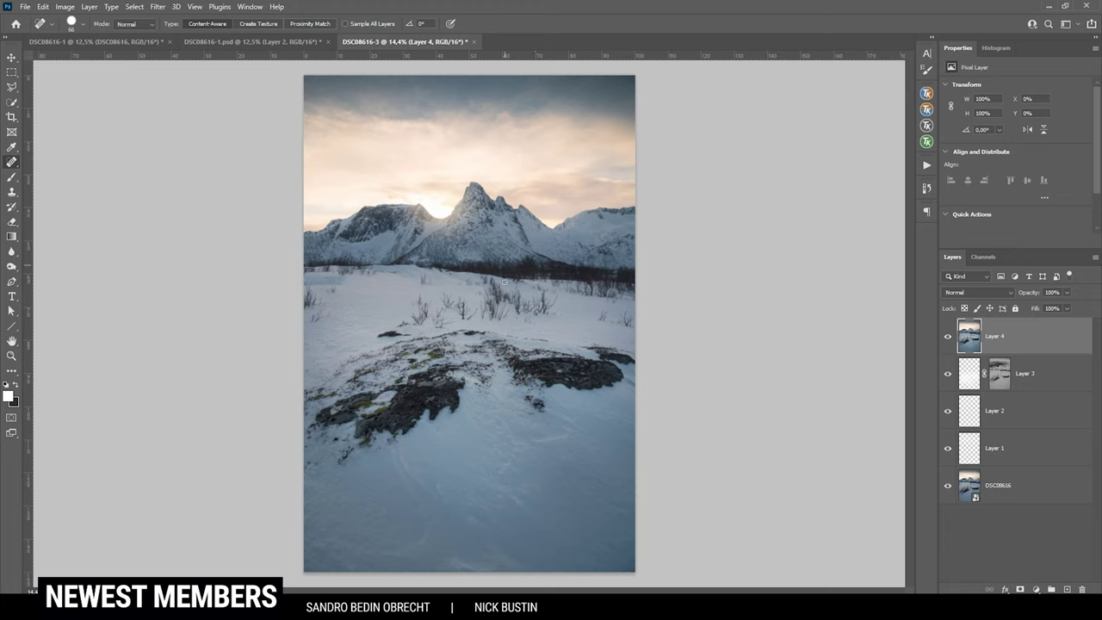
Start a Perspective Warp on Layer 4 and lay out three planes over the sky and mountains
{"action": "left_click", "coordinate": [43, 7]}
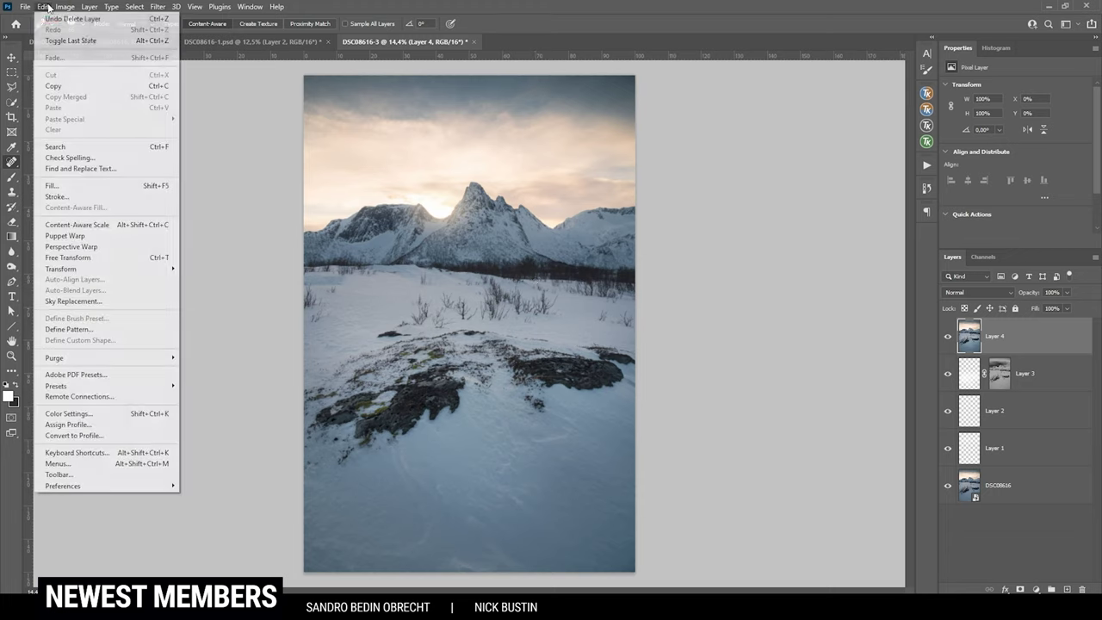
{"action": "left_click", "coordinate": [111, 247]}
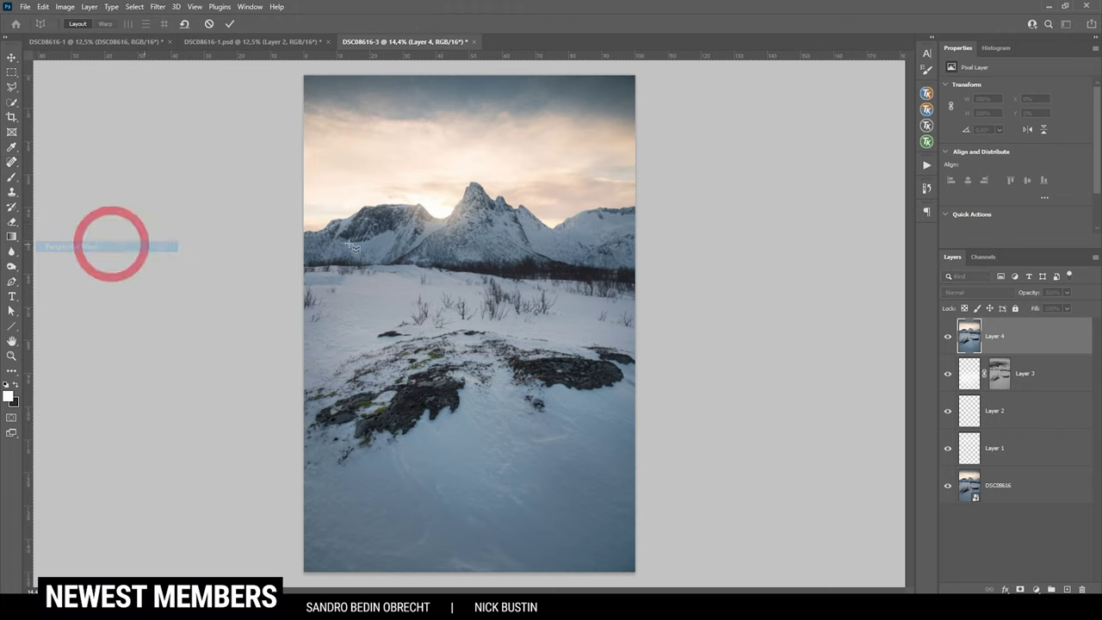
{"action": "mouse_move", "coordinate": [298, 72]}
{"action": "left_mouse_down"}
{"action": "mouse_move", "coordinate": [646, 178]}
{"action": "mouse_move", "coordinate": [444, 184]}
{"action": "left_mouse_up"}
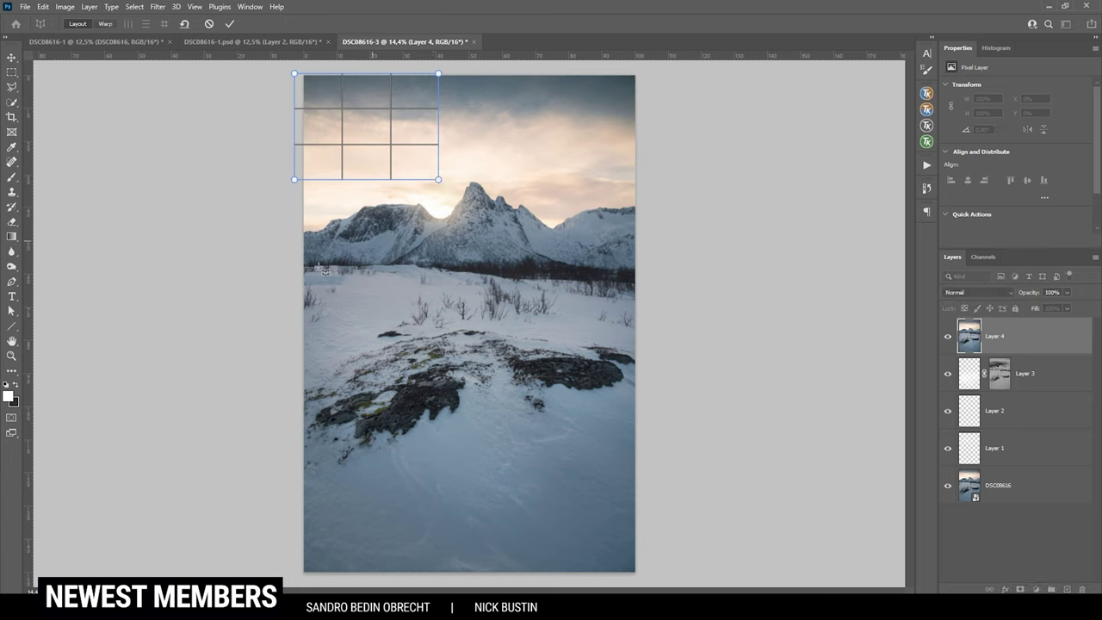
{"action": "mouse_move", "coordinate": [297, 269]}
{"action": "left_mouse_down"}
{"action": "mouse_move", "coordinate": [448, 190]}
{"action": "mouse_move", "coordinate": [436, 185]}
{"action": "left_mouse_up"}
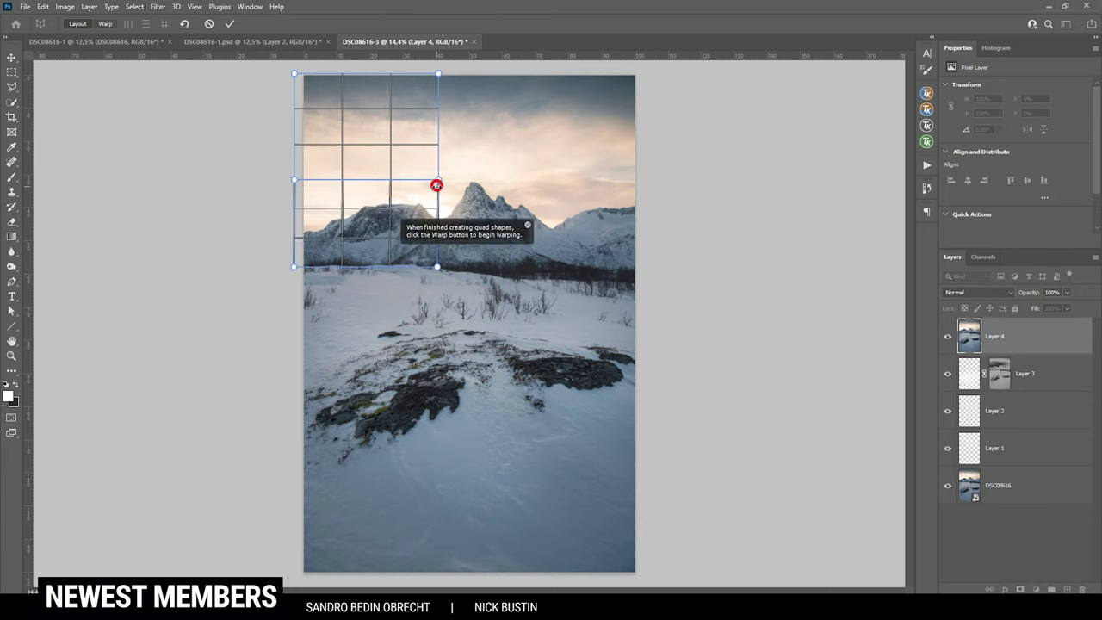
{"action": "left_click_drag", "start_coordinate": [523, 75], "coordinate": [438, 179]}
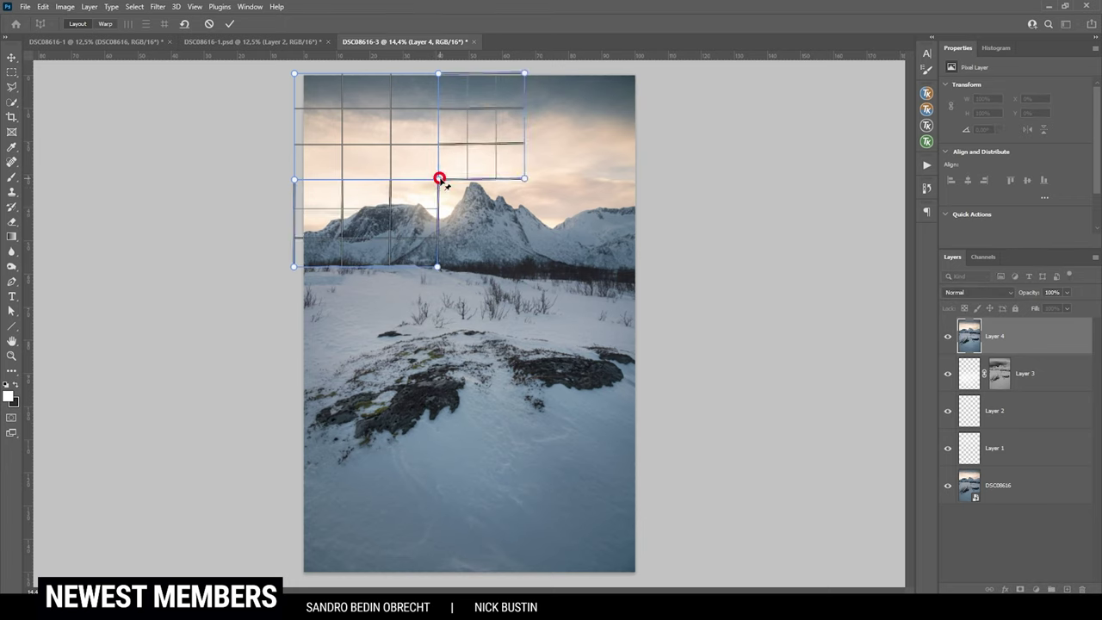
{"action": "left_click", "coordinate": [432, 183]}
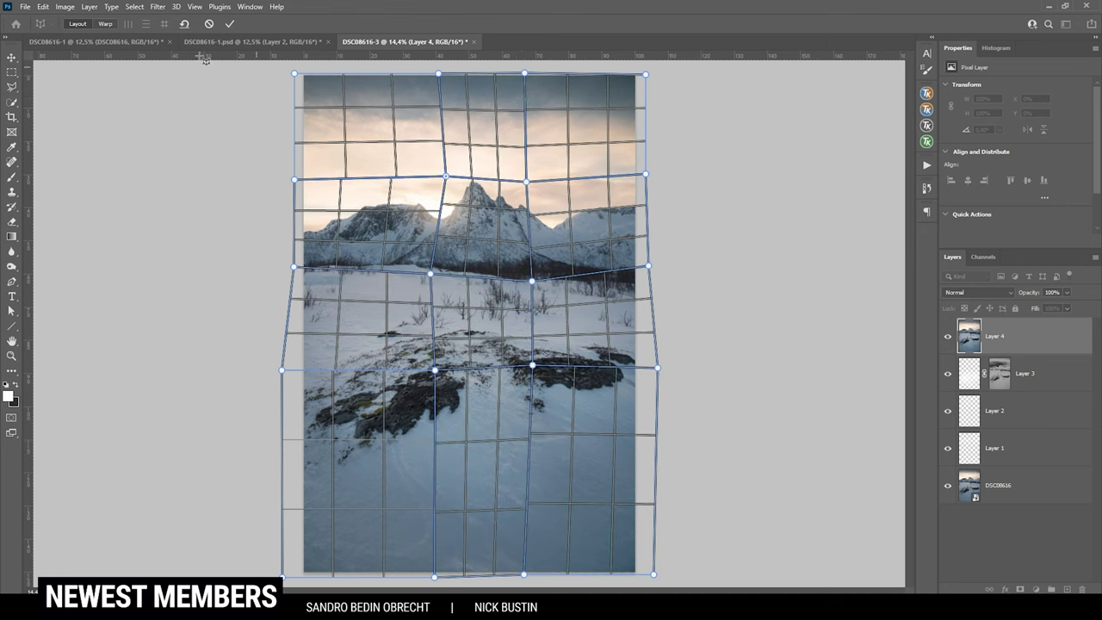
In Warp mode, pull the top grid points up to stretch the central peak taller
{"action": "left_click", "coordinate": [105, 24]}
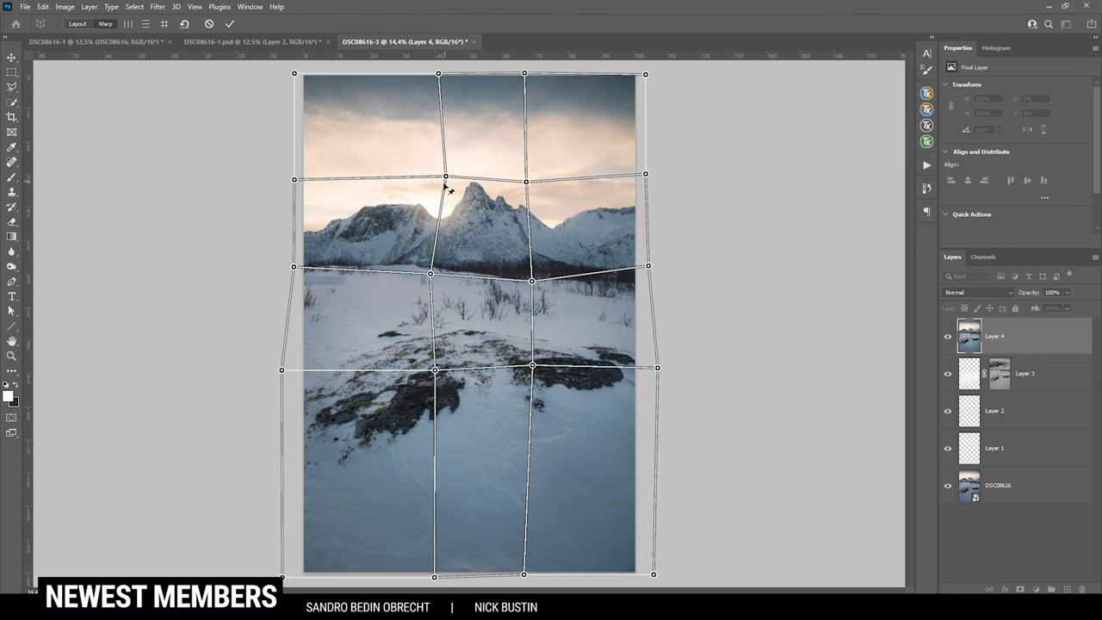
{"action": "left_click_drag", "start_coordinate": [445, 173], "coordinate": [444, 164]}
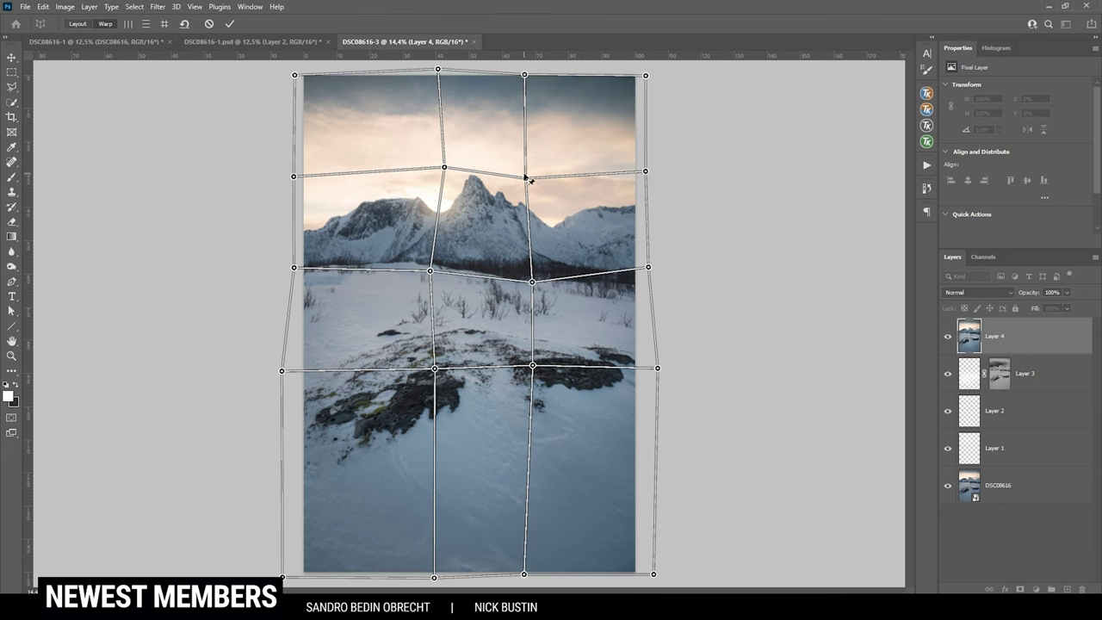
{"action": "left_click_drag", "start_coordinate": [524, 179], "coordinate": [524, 169]}
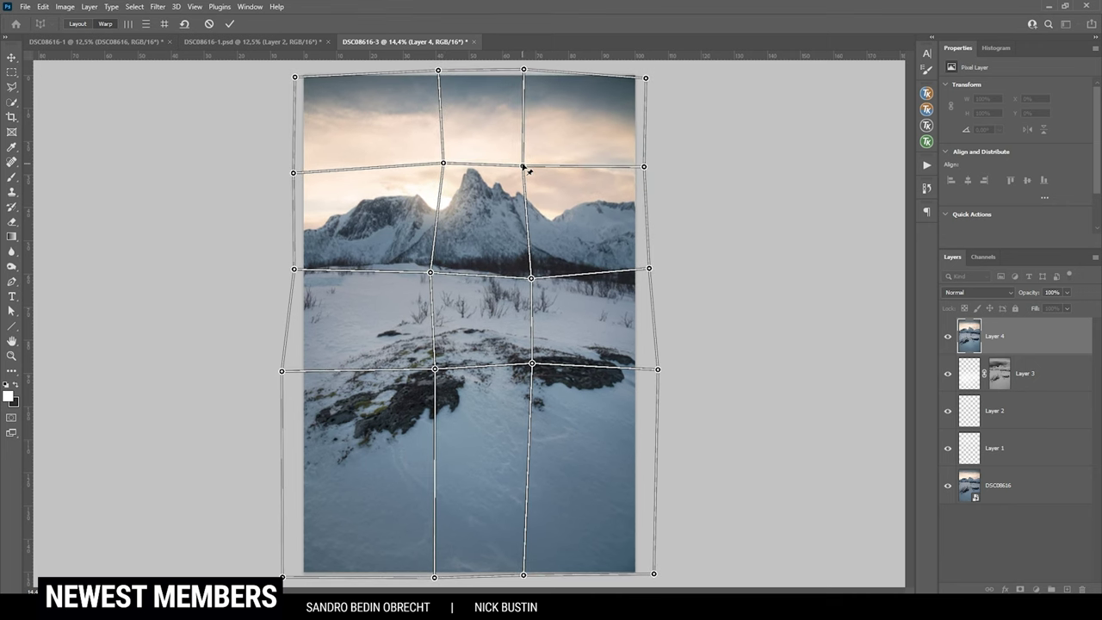
{"action": "left_click_drag", "start_coordinate": [429, 272], "coordinate": [429, 279]}
{"action": "left_click_drag", "start_coordinate": [649, 268], "coordinate": [647, 272]}
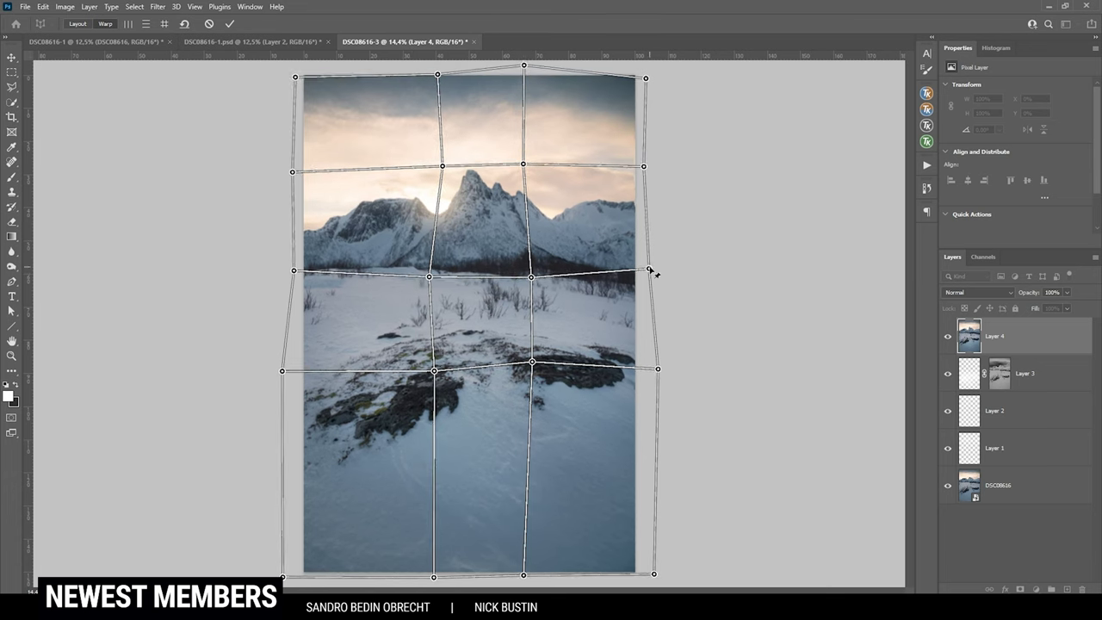
{"action": "left_click_drag", "start_coordinate": [522, 165], "coordinate": [524, 162]}
{"action": "left_click_drag", "start_coordinate": [532, 364], "coordinate": [533, 368]}
Commit the warp, leaving Layer 4 at 100.96% width and 102.57% height
{"action": "key", "text": "Return"}
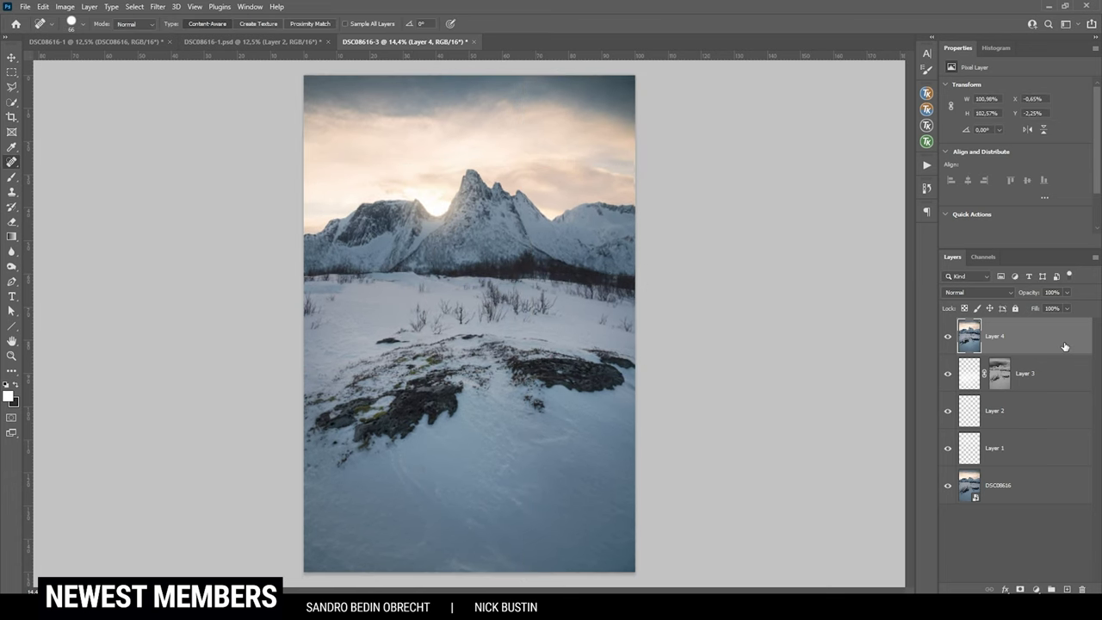